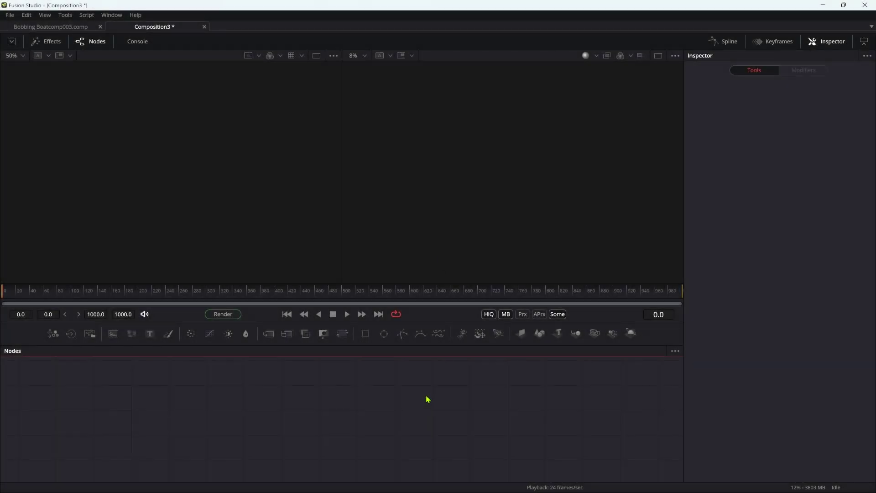
# Step: Add a Shape 3D plane with Size 25 and 60 subdivisions
pyautogui.hotkey('shift', 'space')
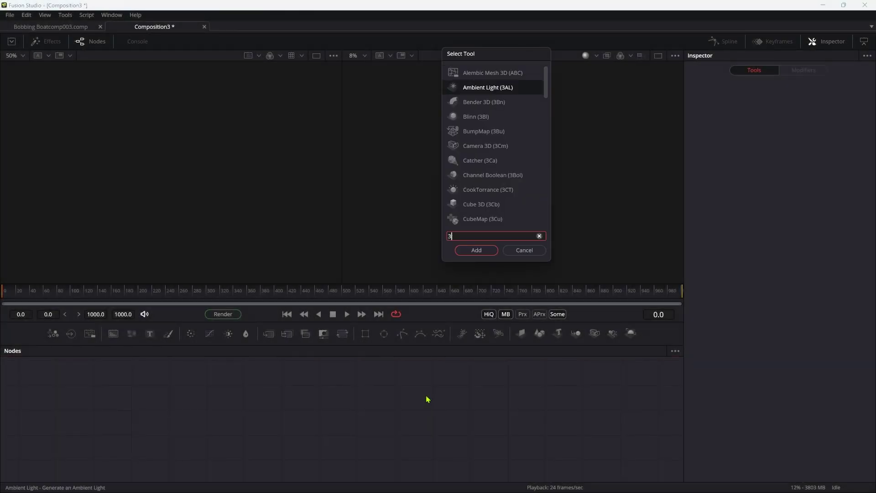
pyautogui.write('3sh')
pyautogui.press('Return')
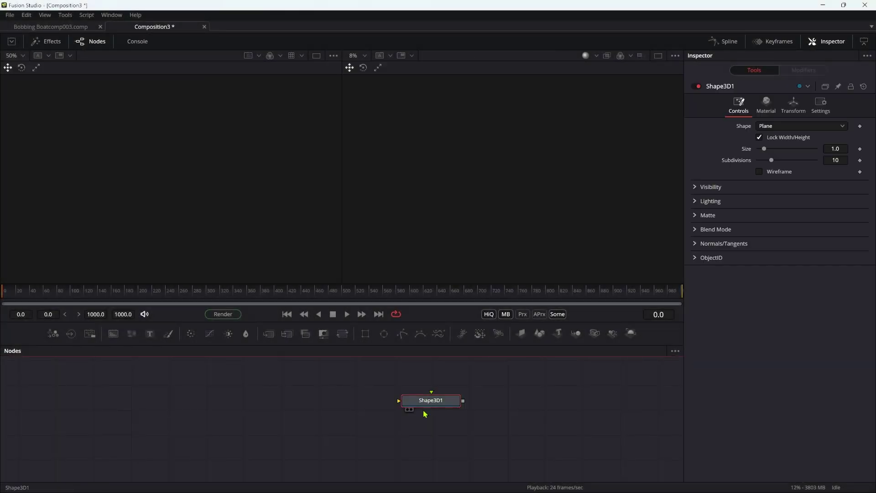
pyautogui.click(849, 148)
pyautogui.write('25')
pyautogui.press('Tab')
pyautogui.hotkey('shift', 'Tab')
# Step: Rotate the plane -90 on X and show it in the perspective viewer
pyautogui.click(795, 107)
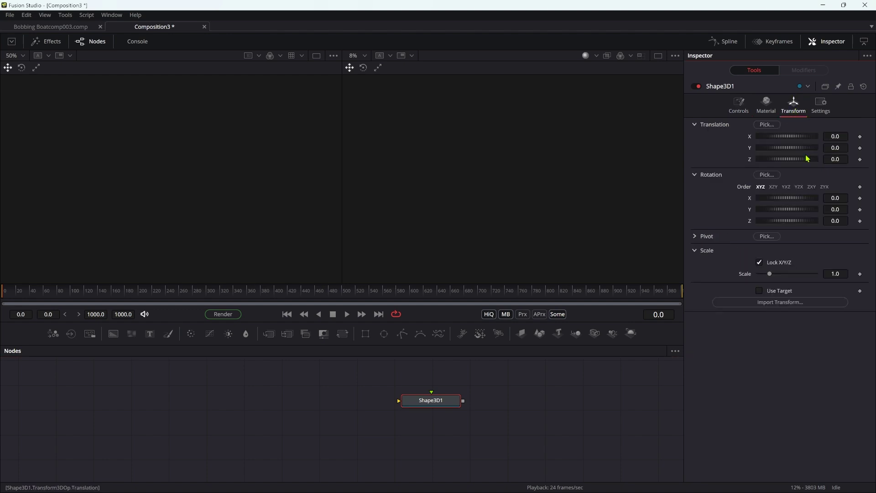
pyautogui.click(846, 200)
pyautogui.doubleClick(836, 199)
pyautogui.write('-90')
pyautogui.press('Tab')
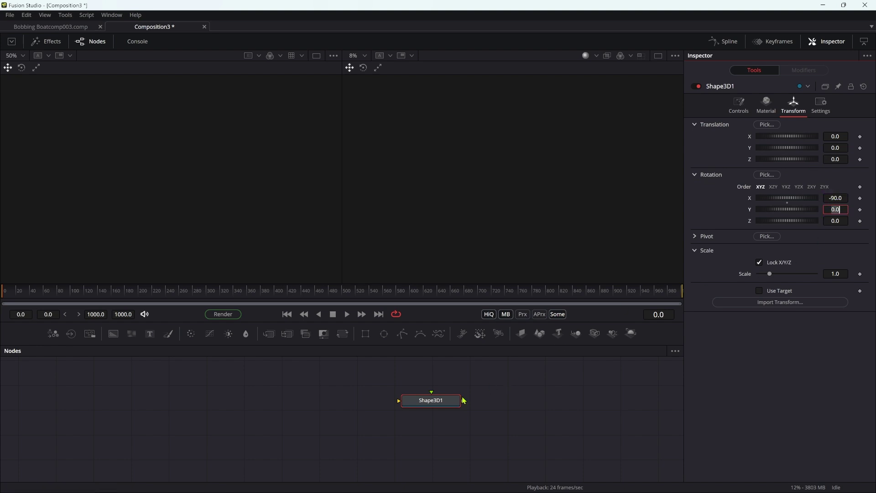
pyautogui.moveTo(446, 405); pyautogui.dragTo(492, 227)
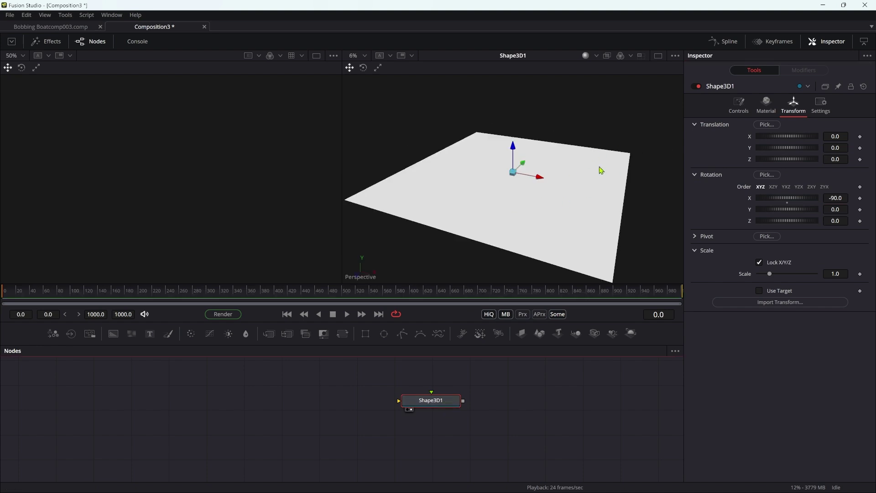
# Step: Set the plane's diffuse Red to 0 and Green to 0.646 to make it blue
pyautogui.rightClick(519, 214)
pyautogui.moveTo(549, 252)
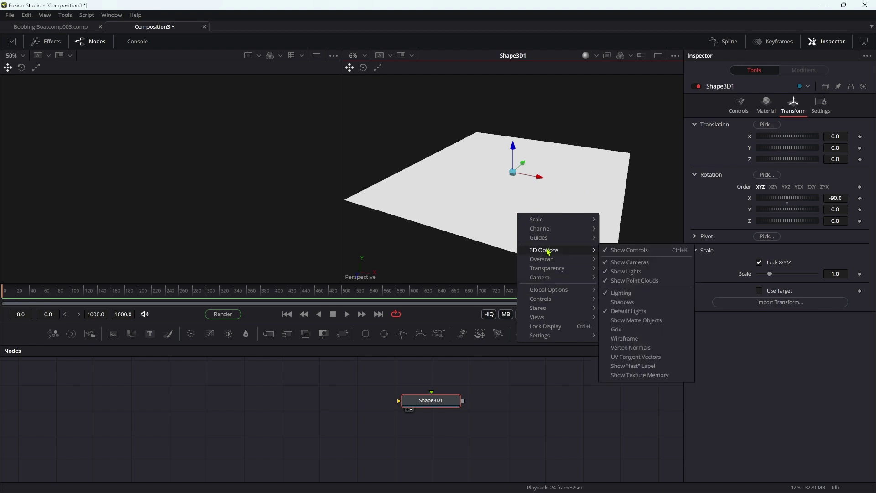
pyautogui.press('Escape')
pyautogui.click(767, 105)
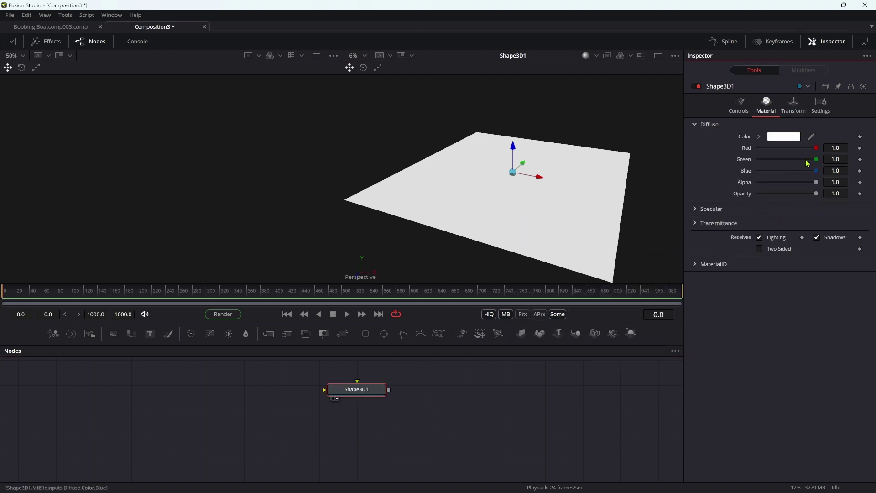
pyautogui.click(835, 147)
pyautogui.write('0')
pyautogui.press('Return')
pyautogui.moveTo(816, 160); pyautogui.dragTo(795, 159)
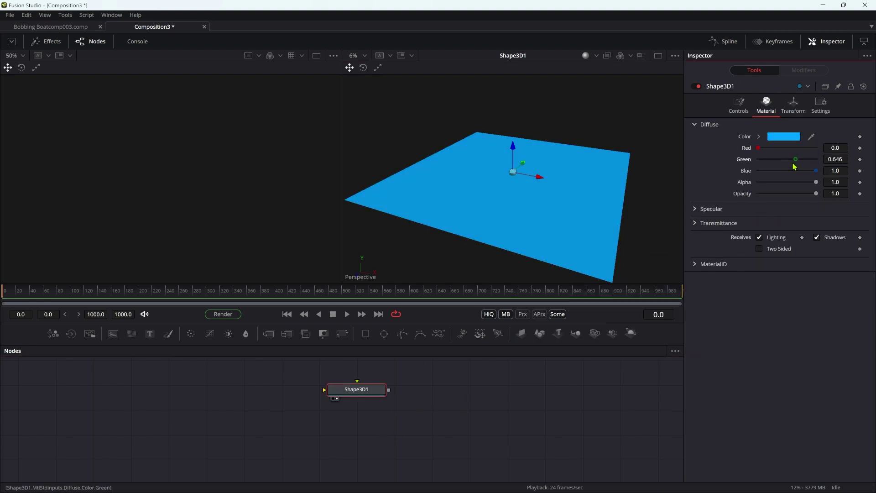
# Step: Raise the plane's specular exponent to 100
pyautogui.click(696, 209)
pyautogui.moveTo(797, 279); pyautogui.dragTo(822, 279)
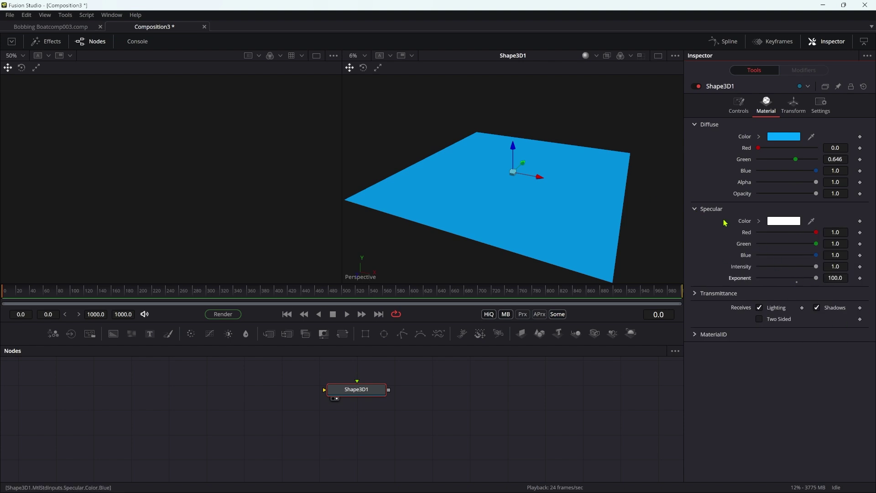
pyautogui.click(362, 393)
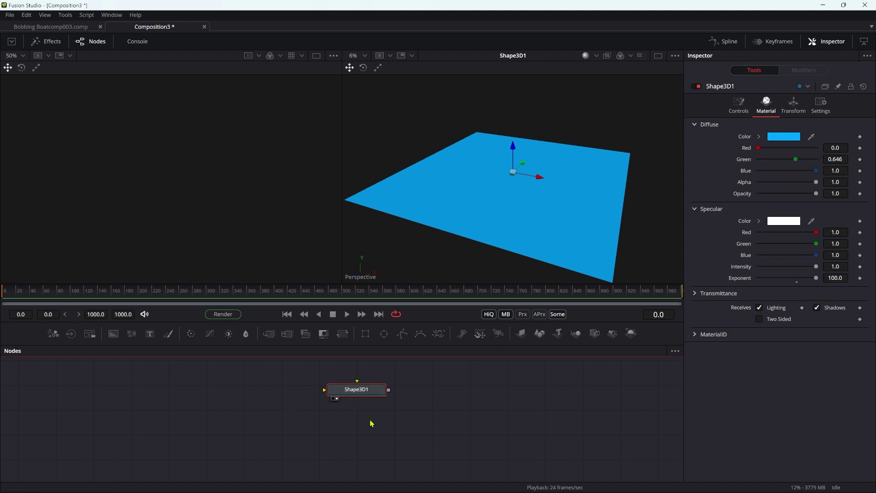
# Step: Add a Displace 3D node after the Shape3D1 plane
pyautogui.click(372, 424)
pyautogui.click(371, 395)
pyautogui.hotkey('shift', 'space')
pyautogui.write('3sh')
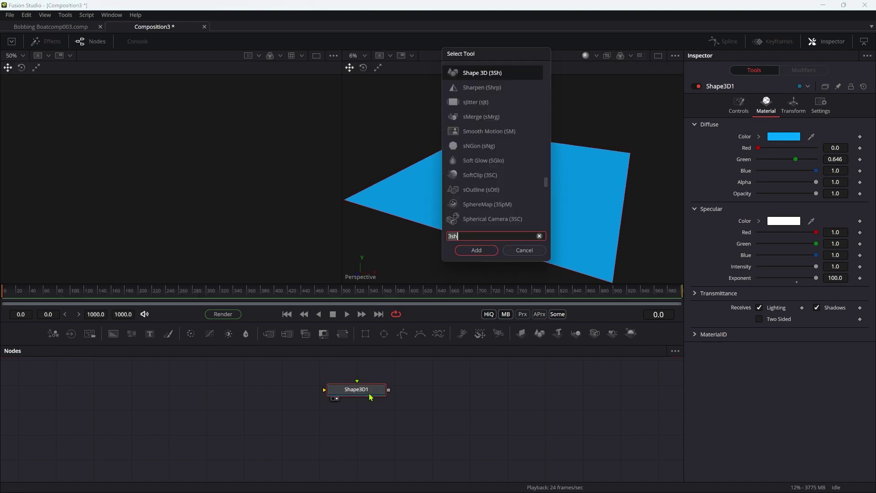
pyautogui.press('BackSpace')
pyautogui.press('BackSpace')
pyautogui.write('di')
pyautogui.press('Return')
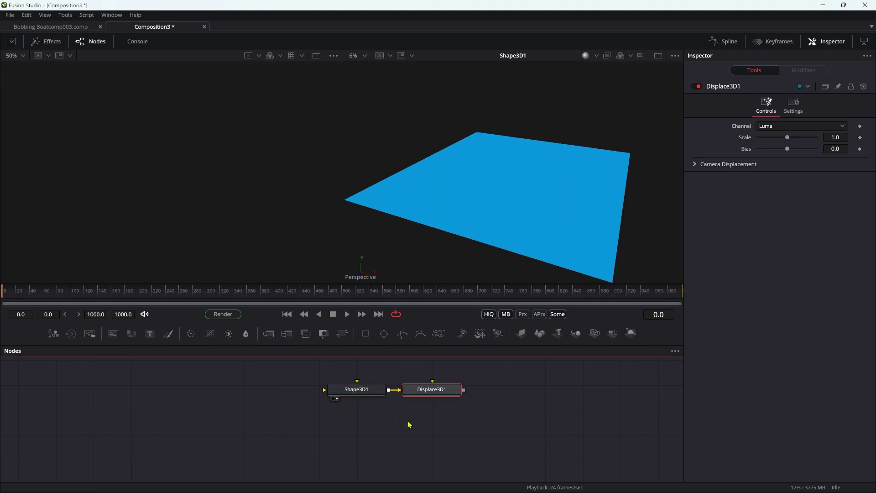
# Step: Add a FastNoise node and wire it into Displace3D1 to ripple the plane
pyautogui.hotkey('shift', 'space')
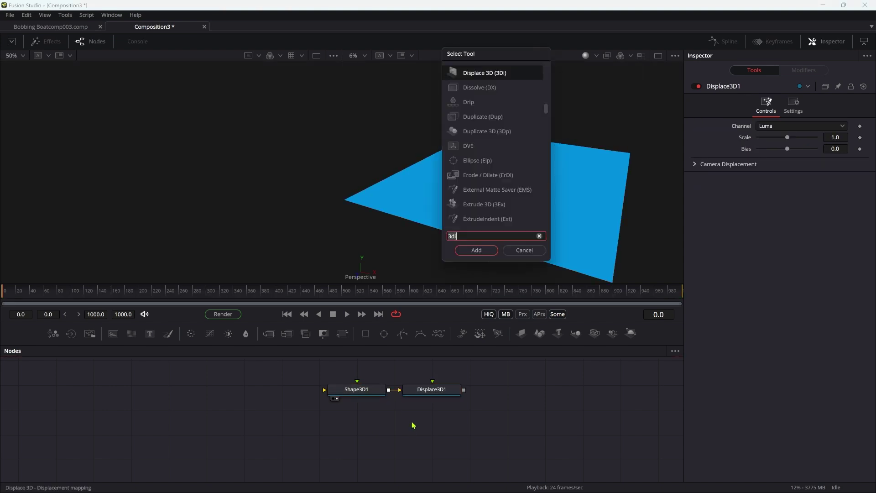
pyautogui.write('fas')
pyautogui.press('Return')
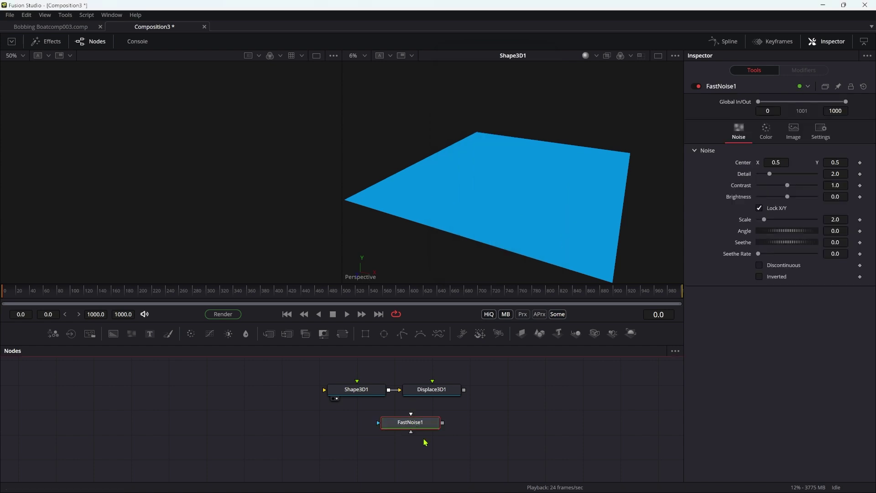
pyautogui.moveTo(442, 424); pyautogui.dragTo(516, 147)
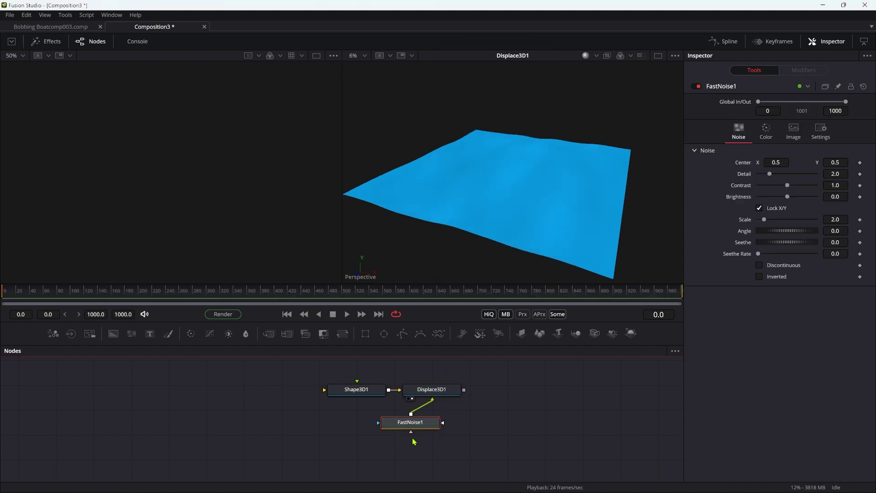
pyautogui.moveTo(419, 422); pyautogui.dragTo(359, 433)
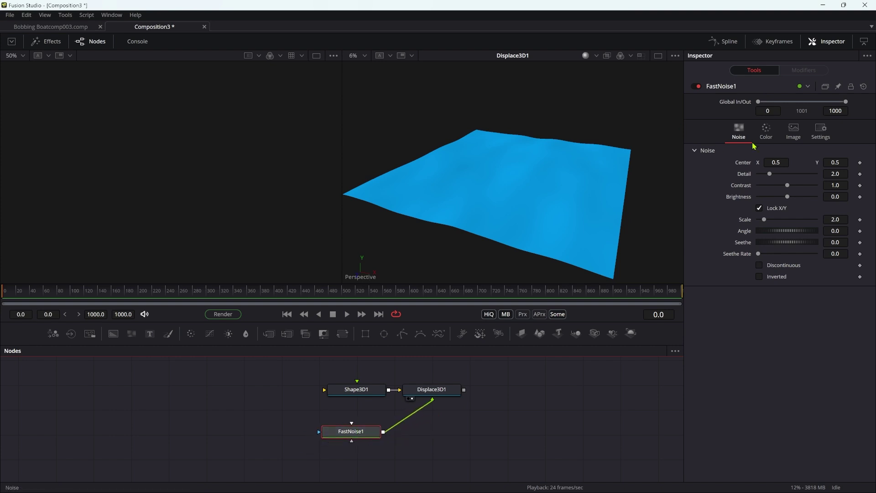
# Step: Unlock X/Y and set the noise X Scale to 1 and Y Scale to 5
pyautogui.click(760, 208)
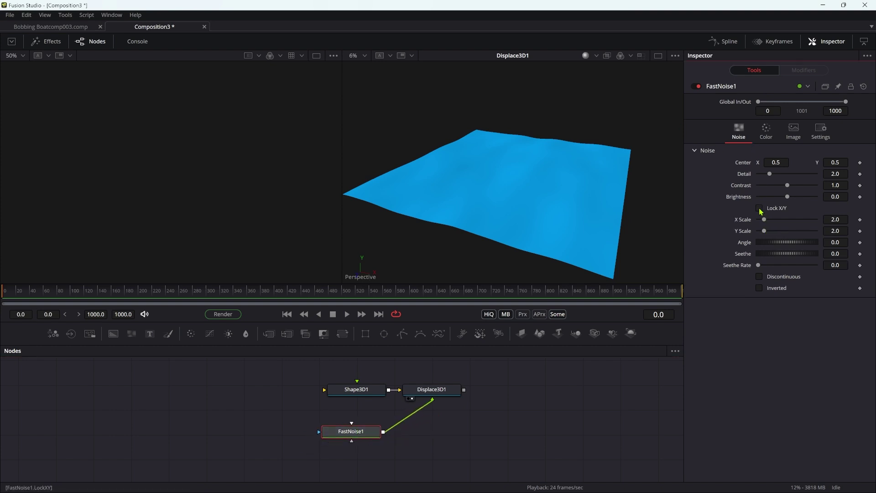
pyautogui.click(845, 219)
pyautogui.write('1')
pyautogui.press('Tab')
pyautogui.write('5')
pyautogui.press('Tab')
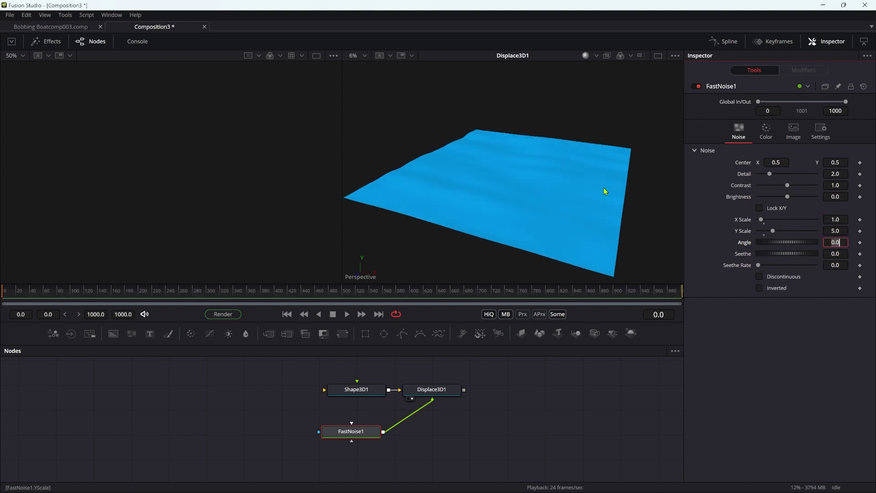
pyautogui.press('1')
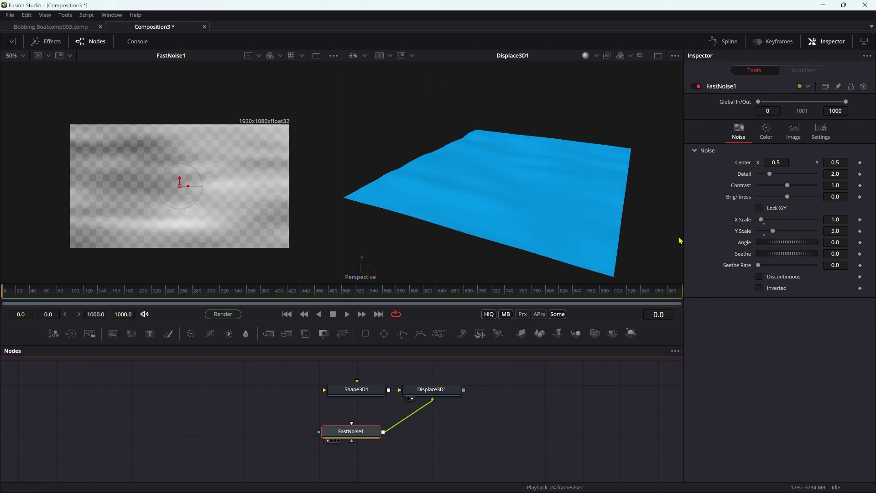
# Step: Set the FastNoise image Width and Height to 1024
pyautogui.click(799, 129)
pyautogui.click(845, 179)
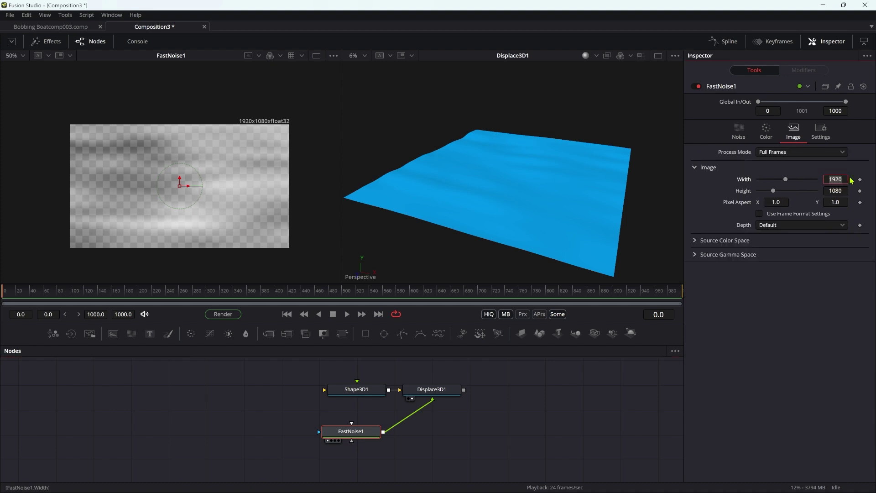
pyautogui.write('1024')
pyautogui.press('Tab')
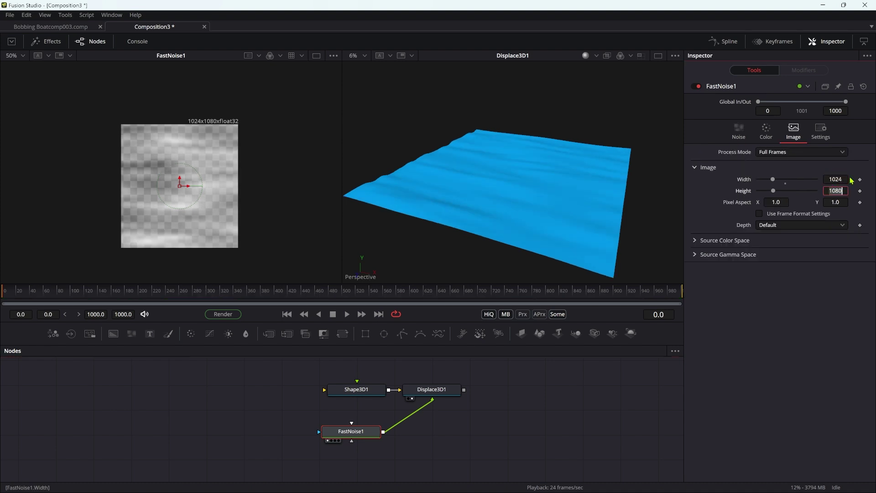
pyautogui.write('1024')
pyautogui.press('Tab')
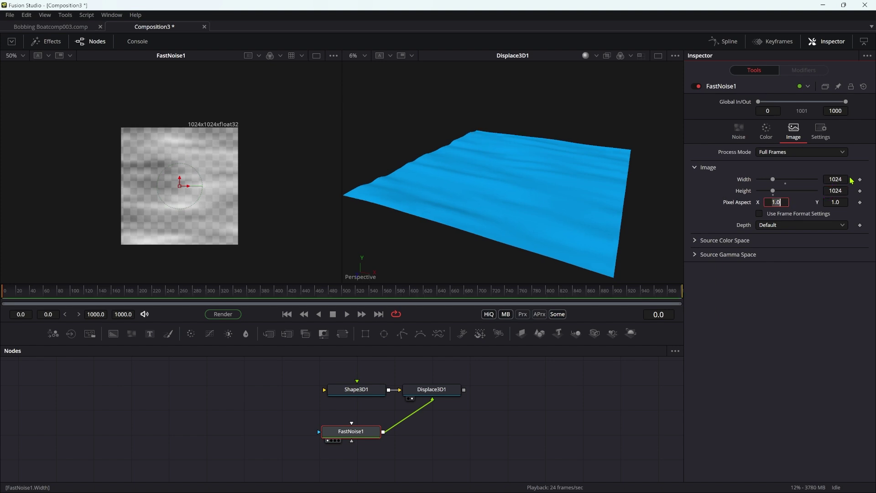
# Step: Set the noise's Color 1 Alpha to 1 so it is fully opaque
pyautogui.click(336, 435)
pyautogui.click(771, 130)
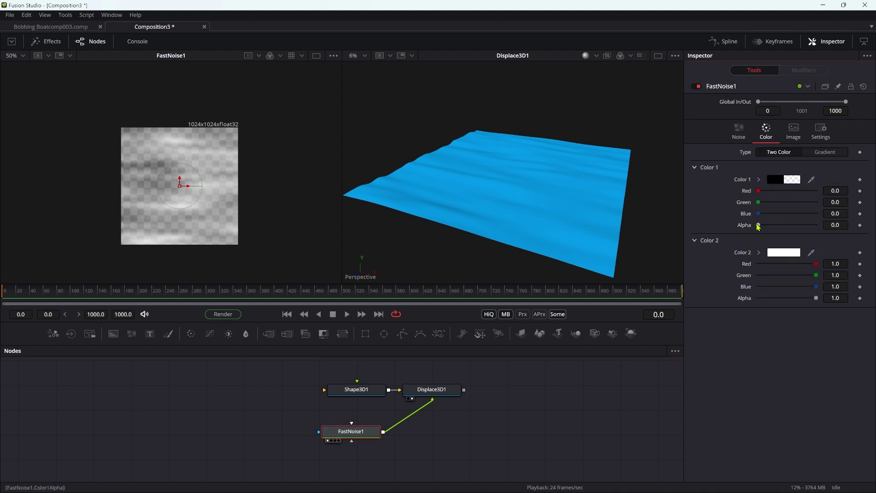
pyautogui.moveTo(759, 227); pyautogui.dragTo(816, 225)
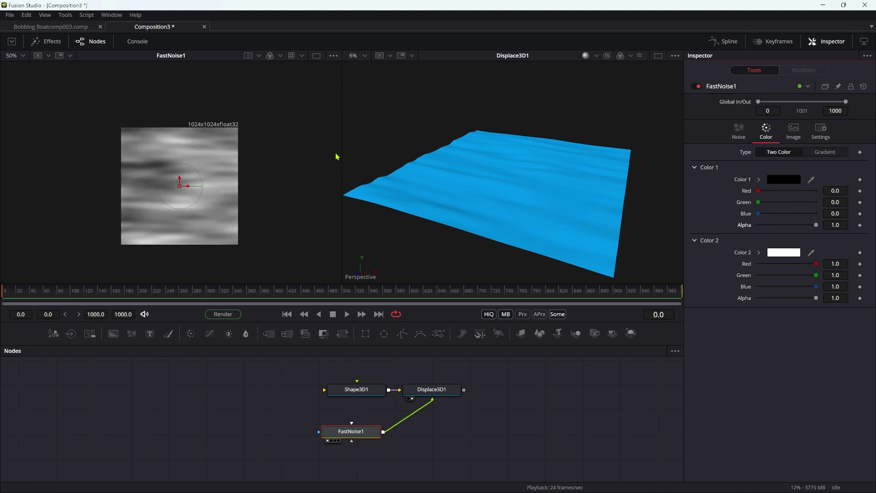
pyautogui.keyDown('ctrl'); pyautogui.scroll(1, 211, 187); pyautogui.keyUp('ctrl')
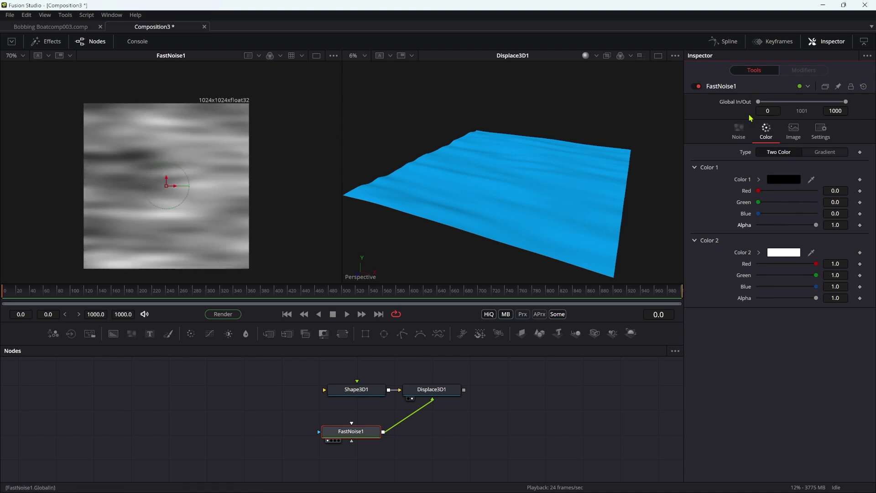
# Step: Set Seethe Rate to 0.2 and Contrast to 3, previewing the animated waves
pyautogui.click(739, 133)
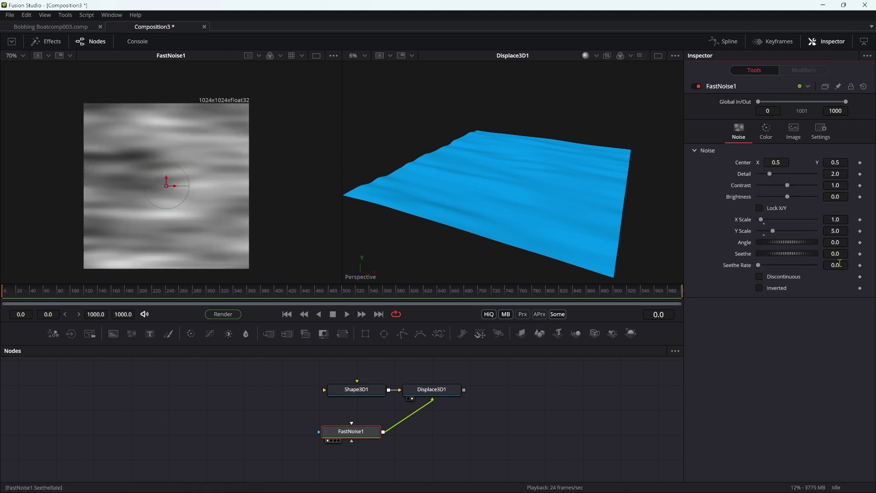
pyautogui.write('.2')
pyautogui.press('Tab')
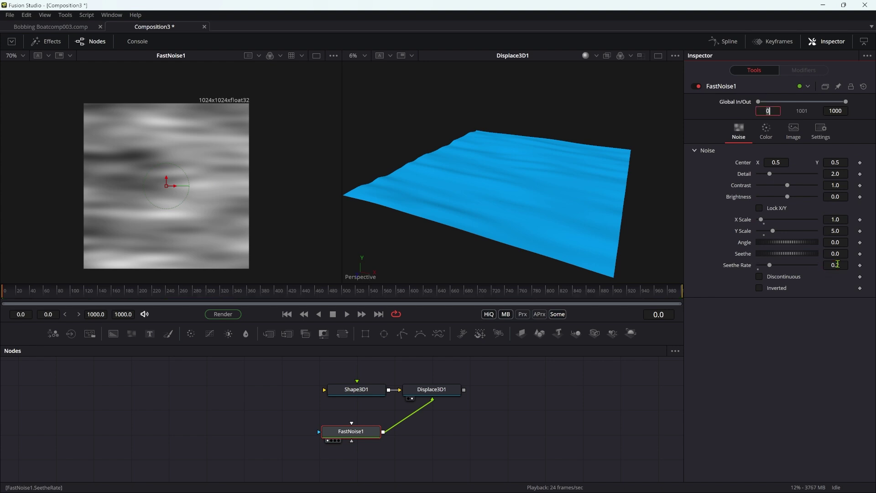
pyautogui.click(347, 314)
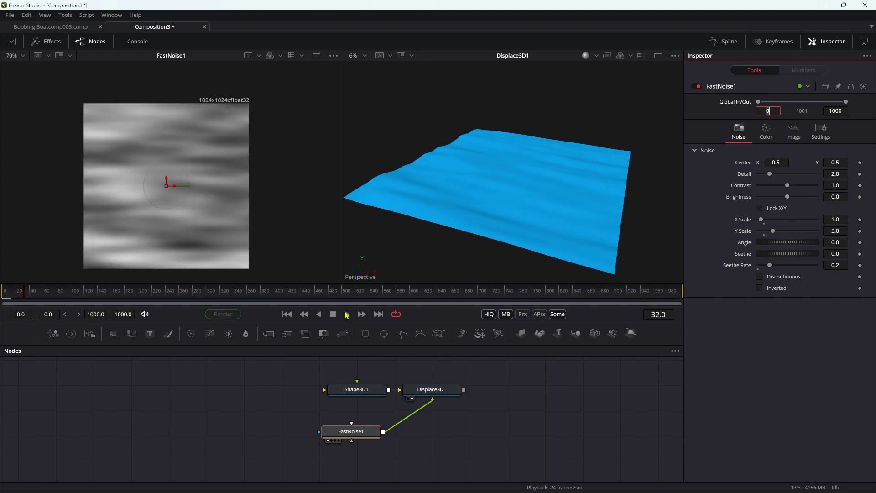
pyautogui.doubleClick(842, 185)
pyautogui.write('3')
pyautogui.press('Tab')
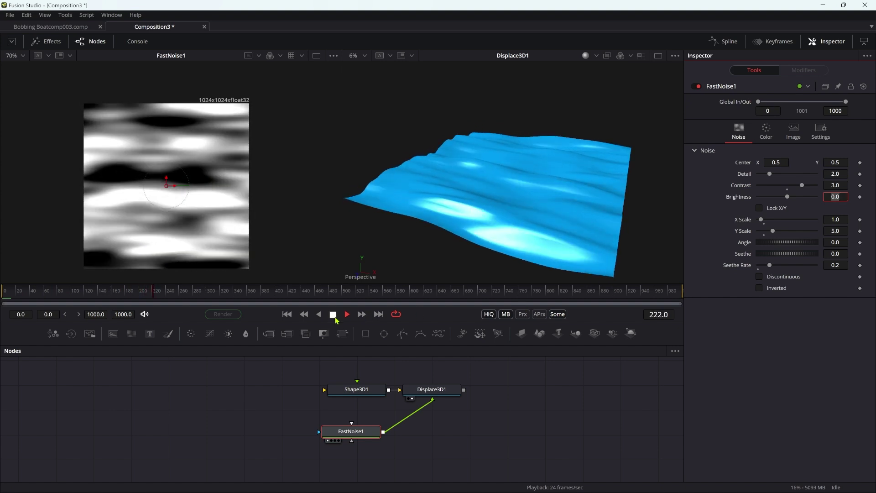
pyautogui.click(347, 314)
pyautogui.click(515, 443)
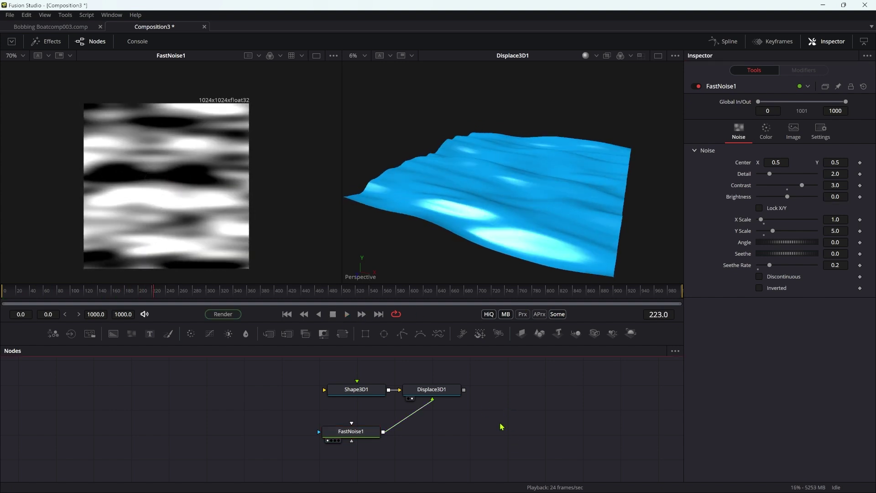
# Step: Add a Shape 3D sphere and merge it with the displaced water in Merge3D1
pyautogui.hotkey('shift', 'space')
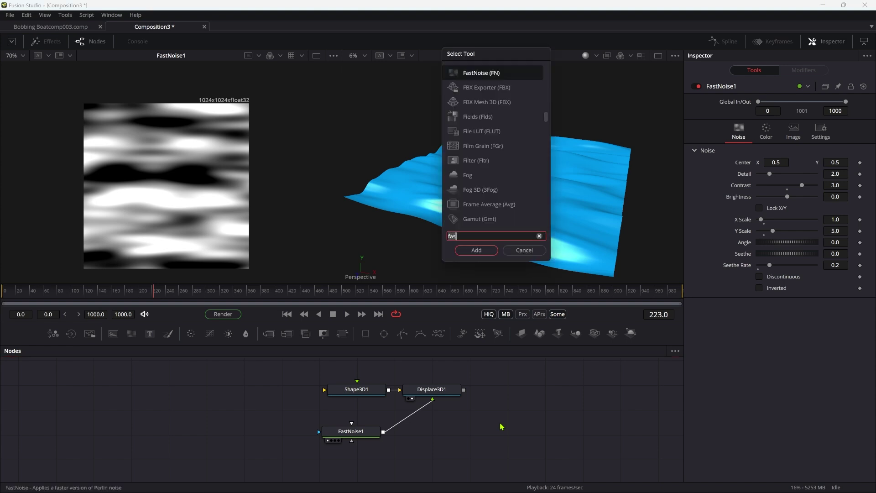
pyautogui.write('3sh')
pyautogui.press('Return')
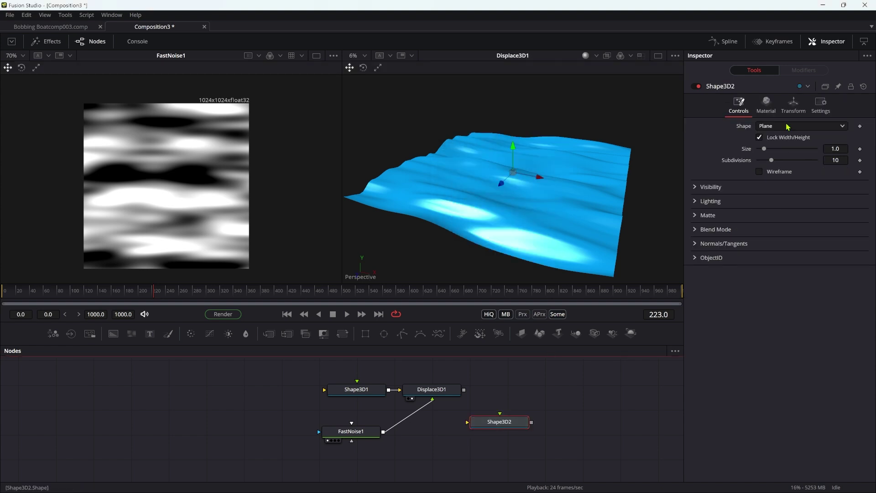
pyautogui.click(788, 128)
pyautogui.click(775, 148)
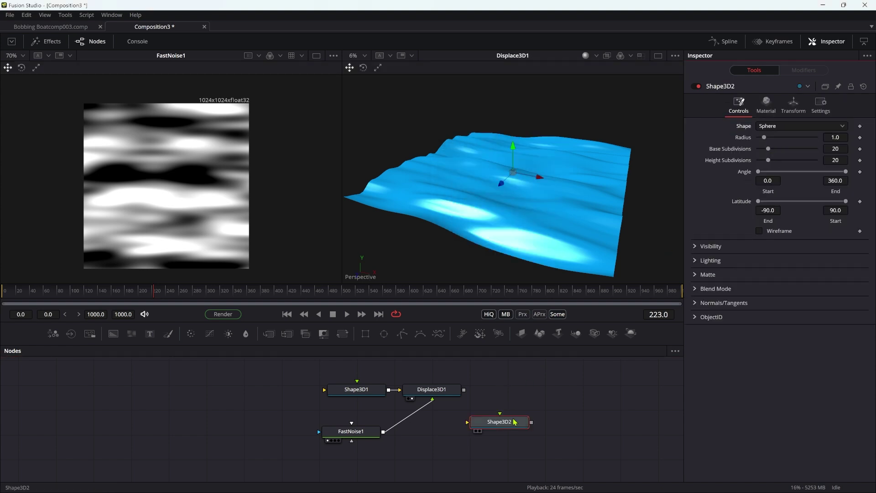
pyautogui.moveTo(531, 423); pyautogui.dragTo(464, 391)
pyautogui.moveTo(555, 443); pyautogui.dragTo(569, 281)
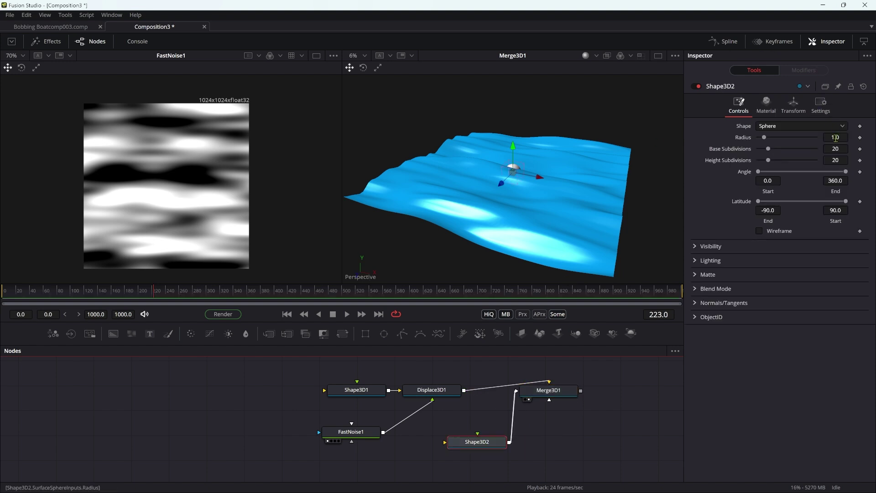
# Step: Give the sphere radius 0.5 and a red diffuse colour (Blue 0)
pyautogui.click(842, 135)
pyautogui.press('BackSpace')
pyautogui.press('BackSpace')
pyautogui.press('BackSpace')
pyautogui.write('0.5')
pyautogui.press('Tab')
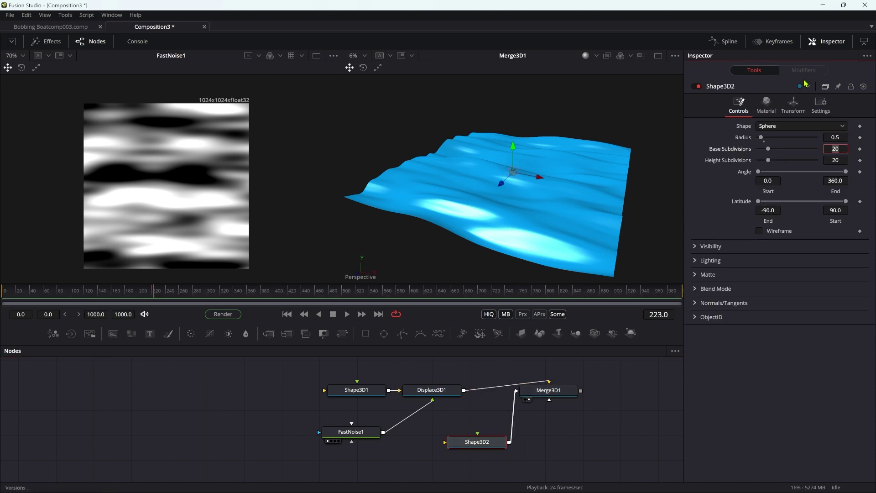
pyautogui.click(767, 104)
pyautogui.moveTo(816, 170); pyautogui.dragTo(758, 171)
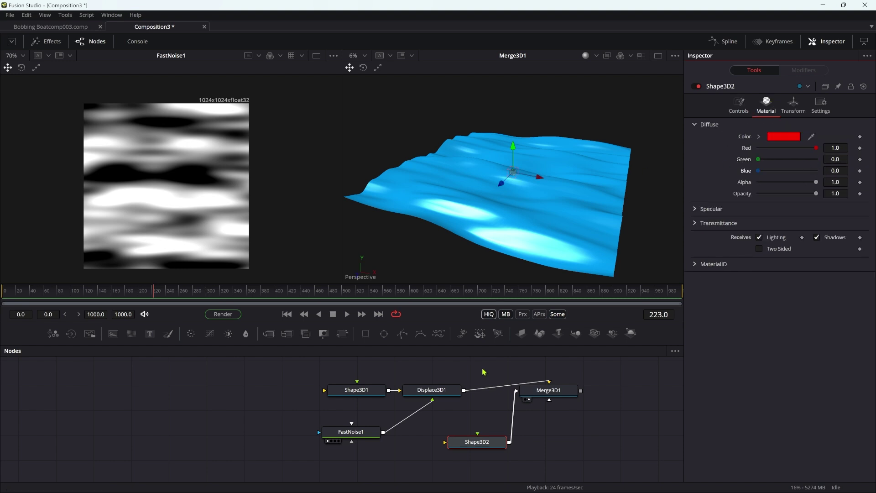
pyautogui.moveTo(542, 401); pyautogui.dragTo(558, 410)
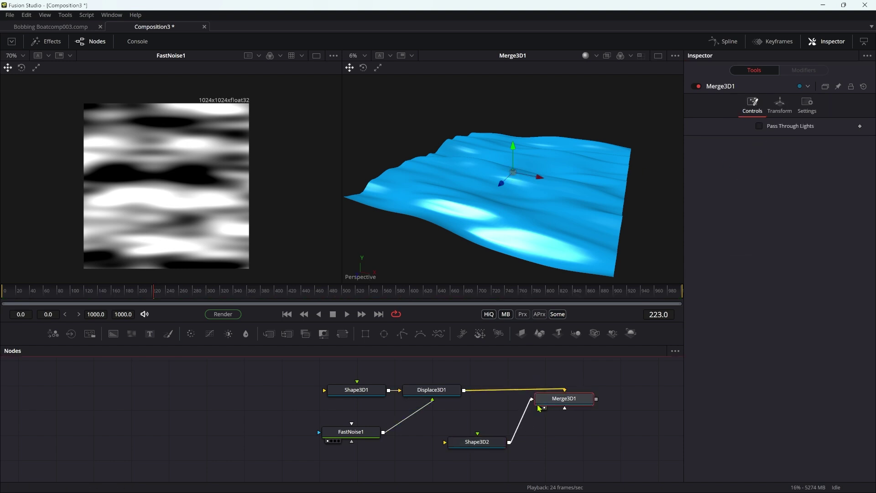
# Step: Insert a Custom Vertex 3D node between the sphere and Merge3D1
pyautogui.moveTo(484, 444); pyautogui.dragTo(521, 450)
pyautogui.moveTo(574, 400); pyautogui.dragTo(560, 374)
pyautogui.moveTo(522, 452); pyautogui.dragTo(555, 453)
pyautogui.hotkey('shift', 'space')
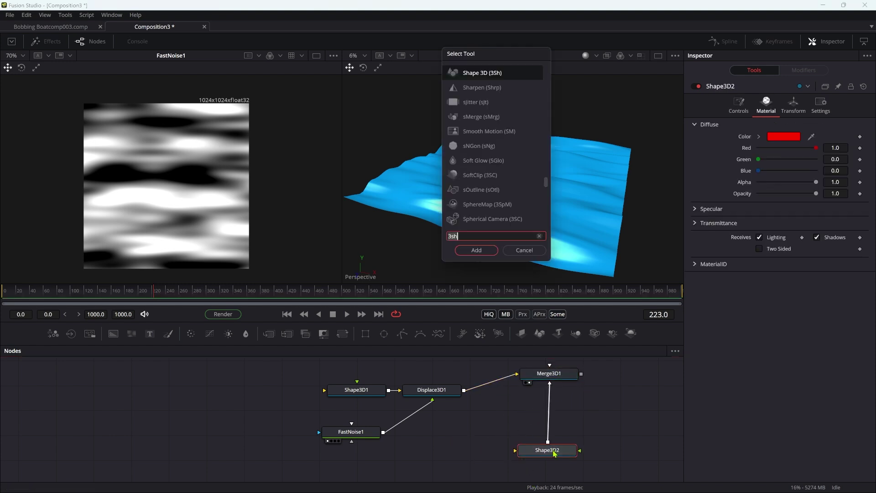
pyautogui.write('cu')
pyautogui.press('Down')
pyautogui.press('Down')
pyautogui.press('Down')
pyautogui.press('Down')
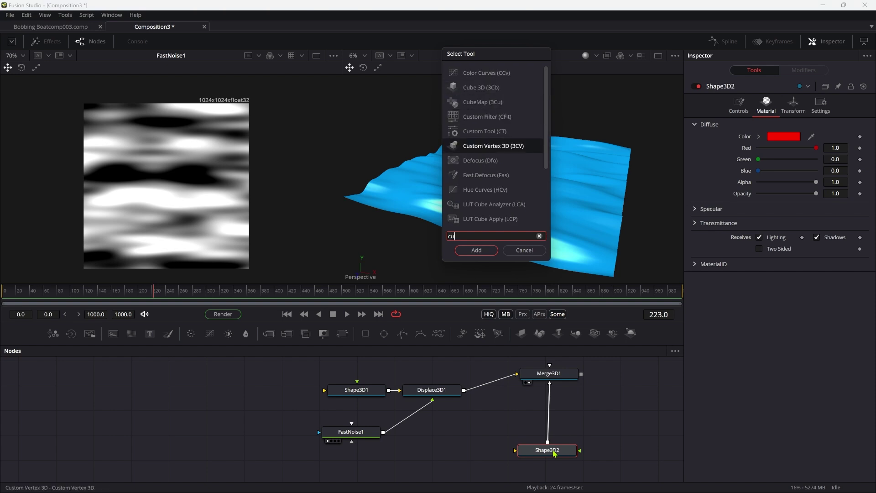
pyautogui.press('Return')
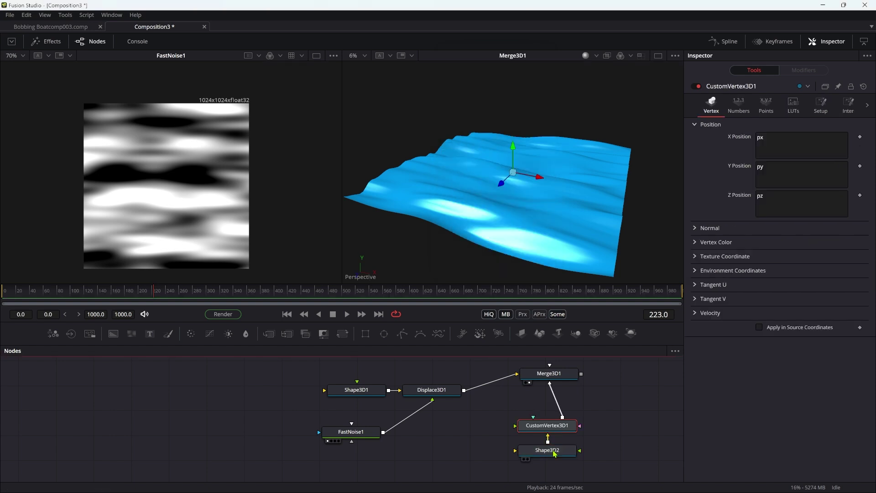
# Step: Rename the sphere 'Ball' and the plane 'Water', then connect FastNoise1 to CustomVertex3D1
pyautogui.click(548, 455)
pyautogui.press('F2')
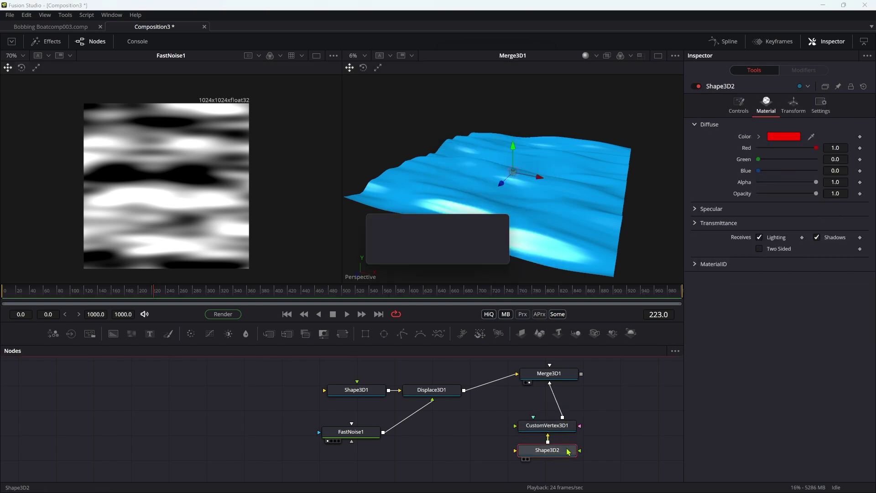
pyautogui.write('Ball')
pyautogui.press('Return')
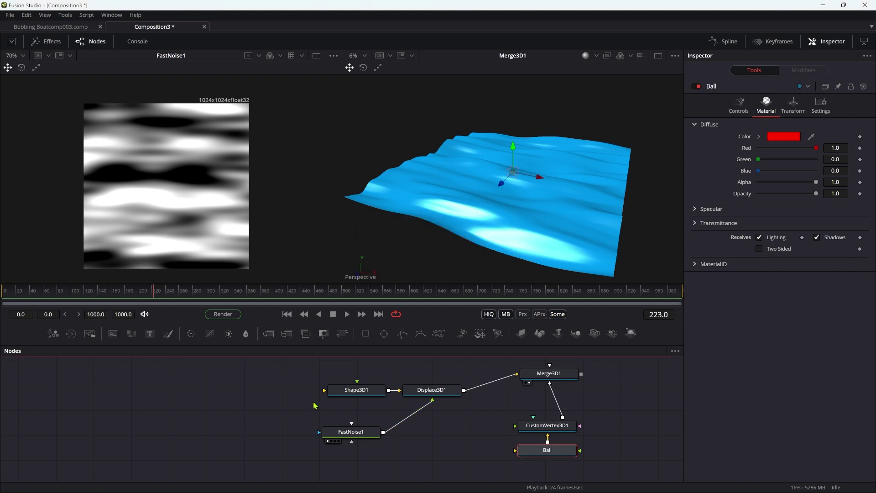
pyautogui.click(356, 392)
pyautogui.press('F2')
pyautogui.write('Water')
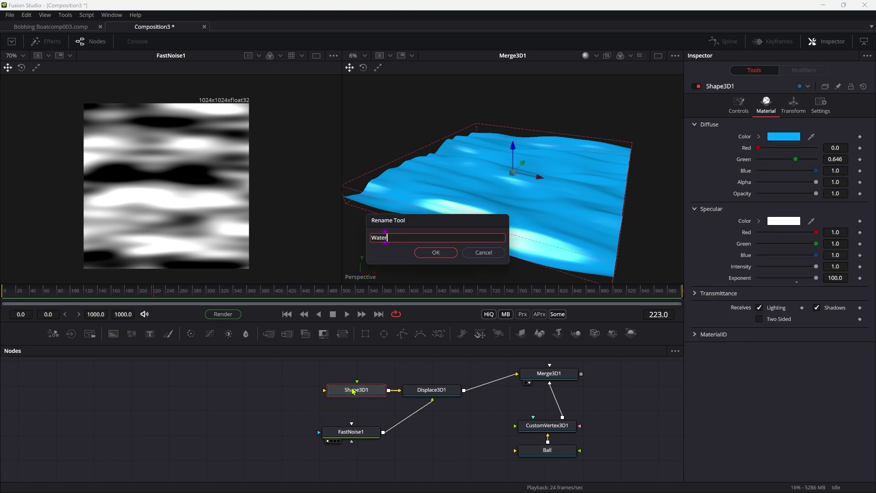
pyautogui.press('Return')
pyautogui.moveTo(547, 425); pyautogui.dragTo(547, 412)
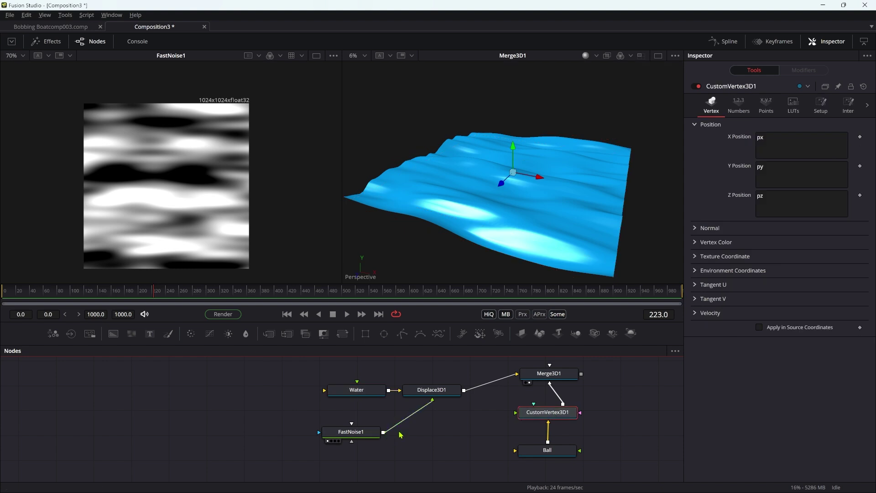
pyautogui.moveTo(384, 432); pyautogui.dragTo(545, 412)
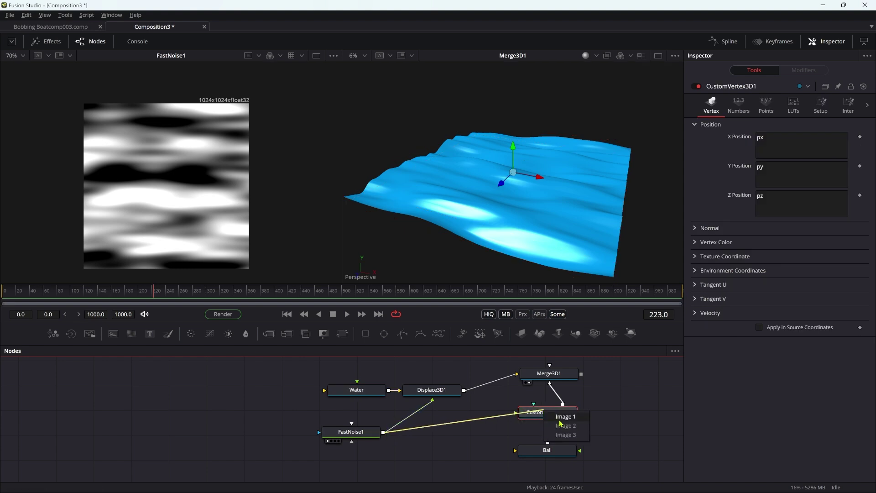
# Step: Link FastNoise1 to Image 1 and begin the Y Position expression py+getr1d
pyautogui.click(560, 421)
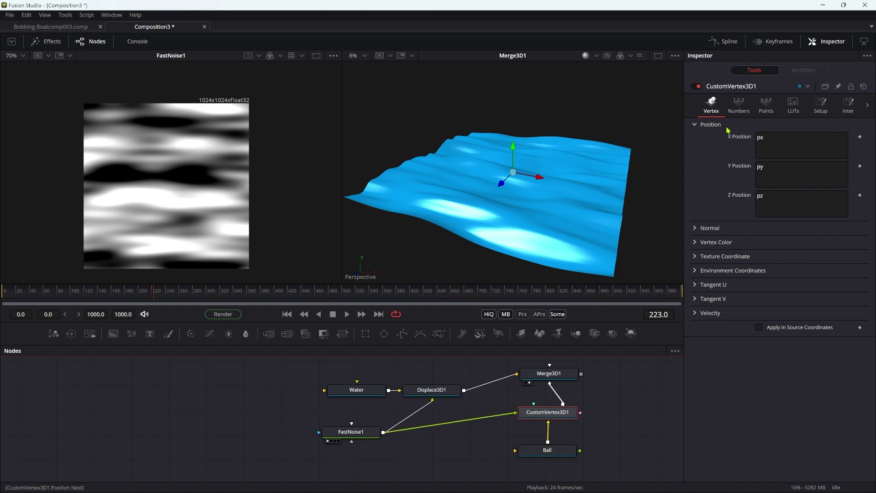
pyautogui.click(786, 170)
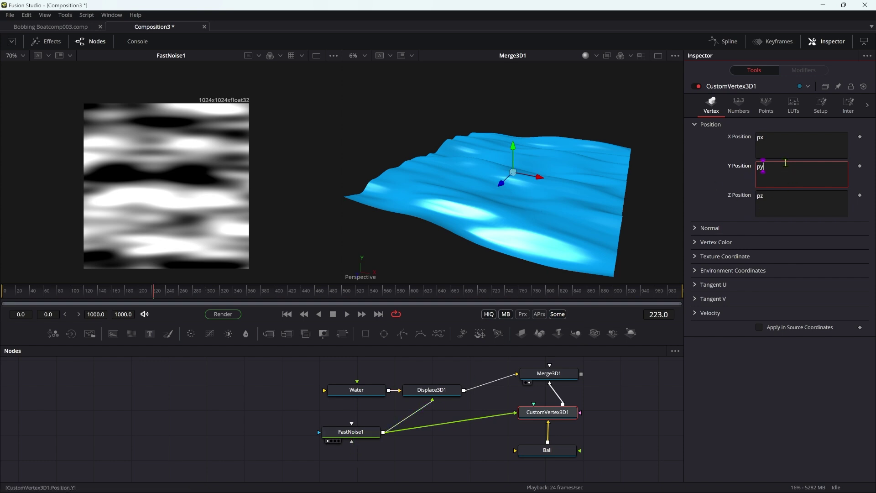
pyautogui.write('+getr1')
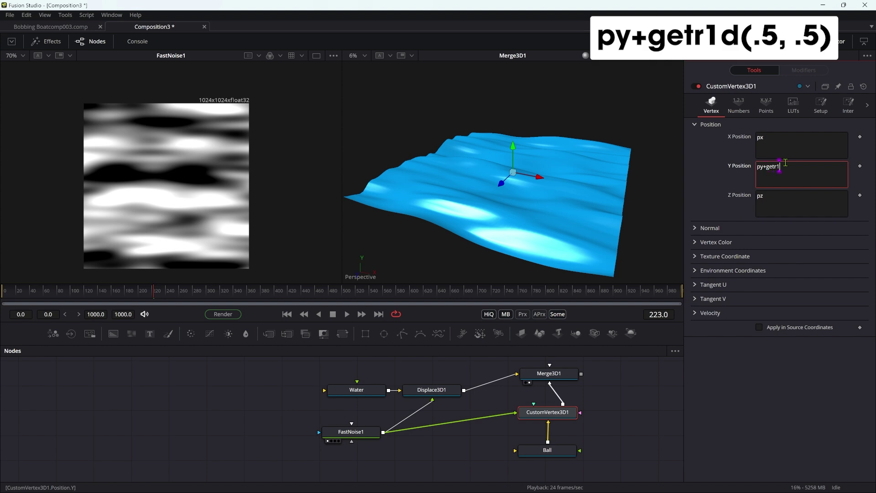
pyautogui.write('d(.5, .5')
# Step: Widen the 3D scene view, frame the ball, and play then stop the animation
pyautogui.scroll(5, 550, 185)
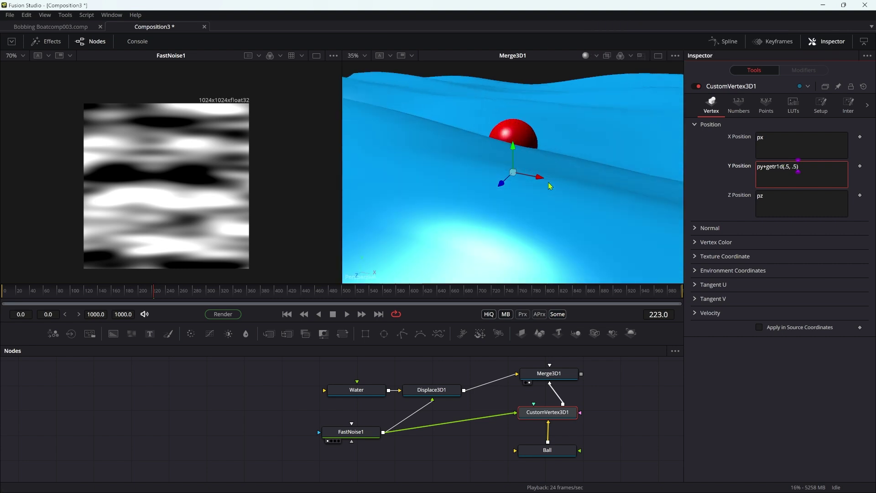
pyautogui.click(658, 57)
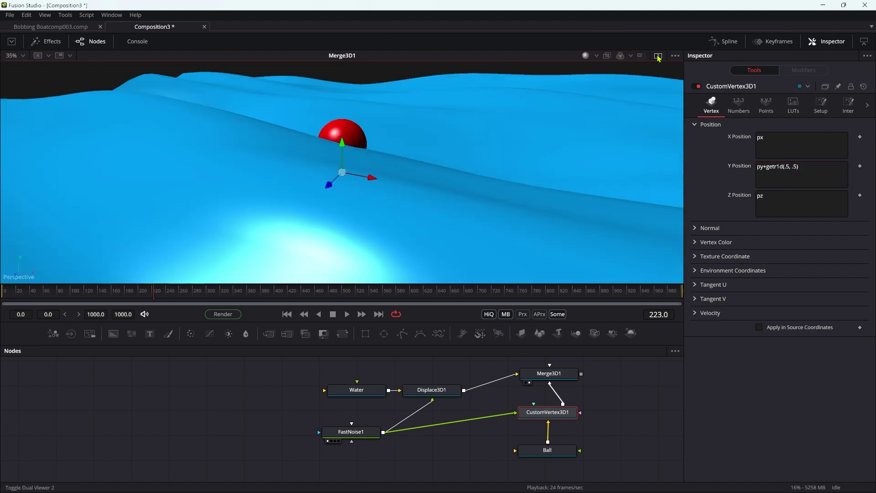
pyautogui.moveTo(495, 180); pyautogui.dragTo(426, 198, button='middle')
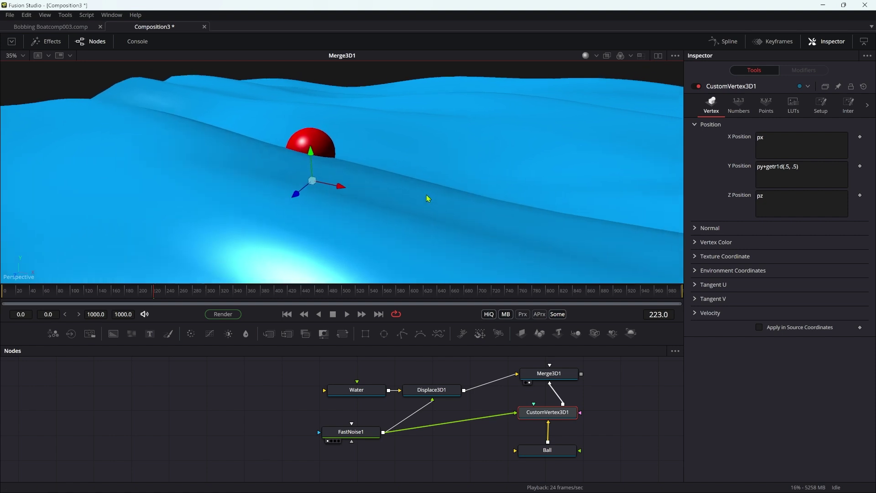
pyautogui.click(348, 315)
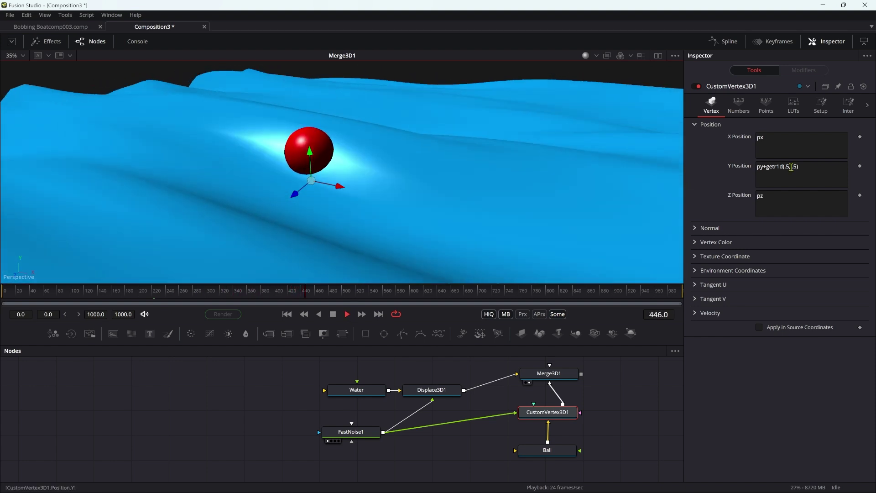
pyautogui.scroll(-3, 445, 173)
pyautogui.scroll(-2, 445, 174)
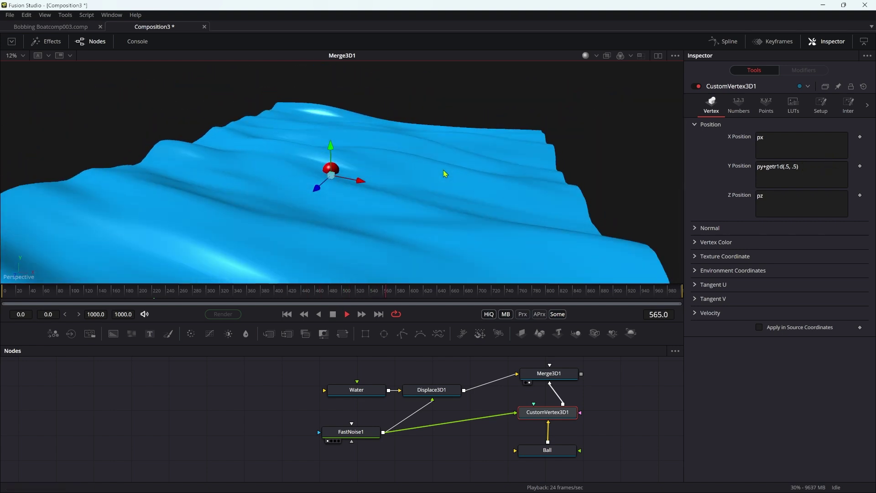
pyautogui.press('space')
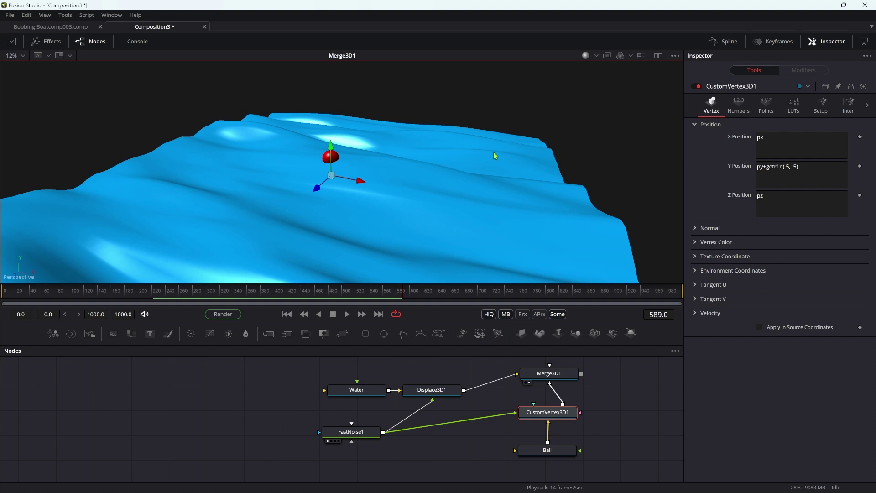
# Step: Select CustomVertex3D1 and Ball together, showing the number sliders and Ball's transform settings
pyautogui.moveTo(548, 450); pyautogui.dragTo(554, 458)
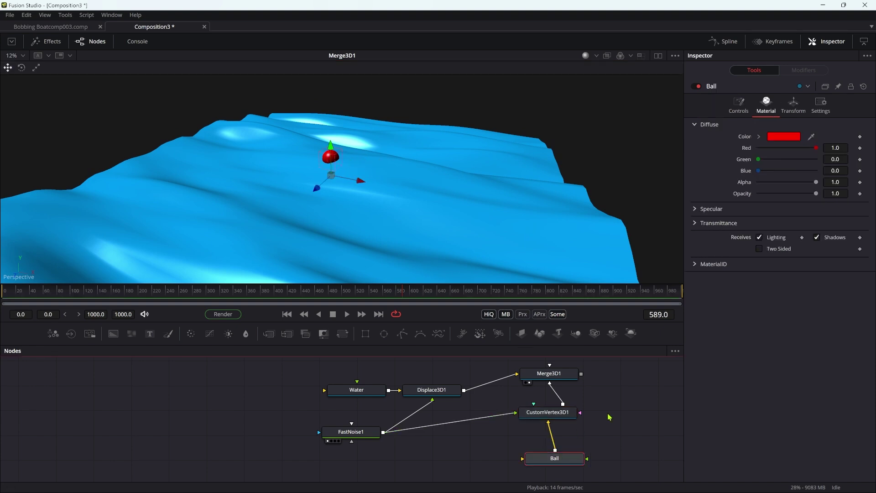
pyautogui.click(542, 415)
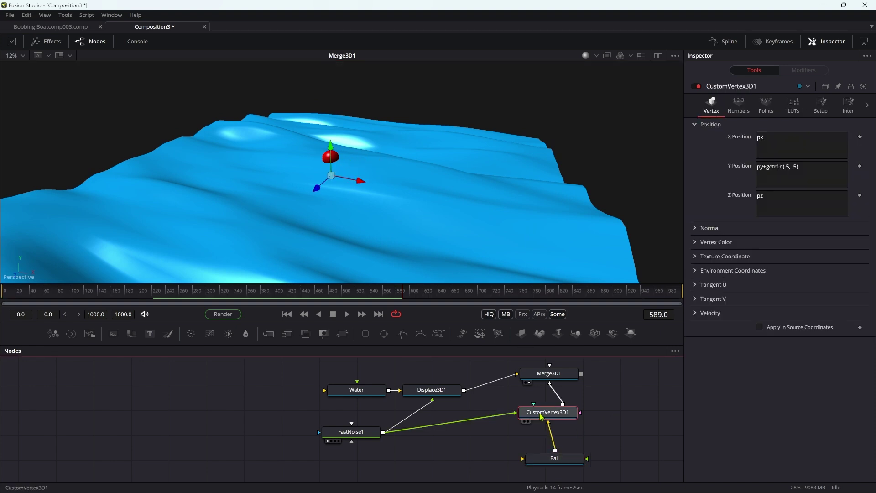
pyautogui.keyDown('ctrl'); pyautogui.click(550, 463); pyautogui.keyUp('ctrl')
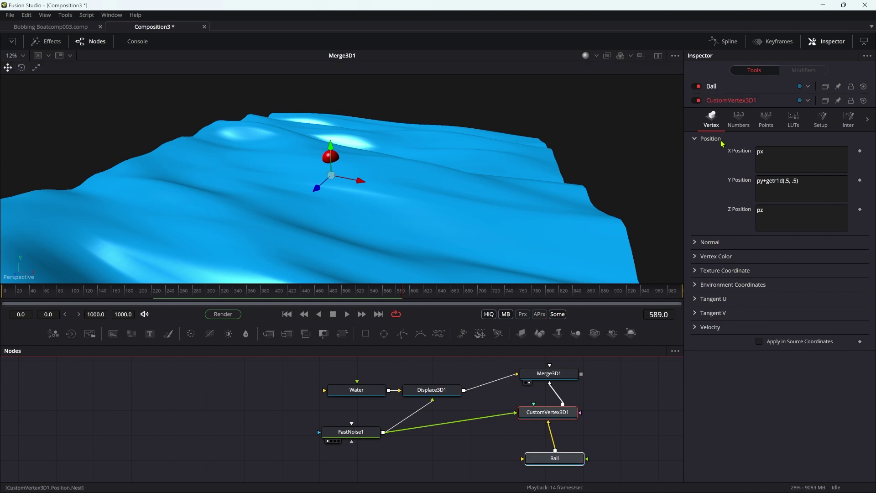
pyautogui.click(717, 86)
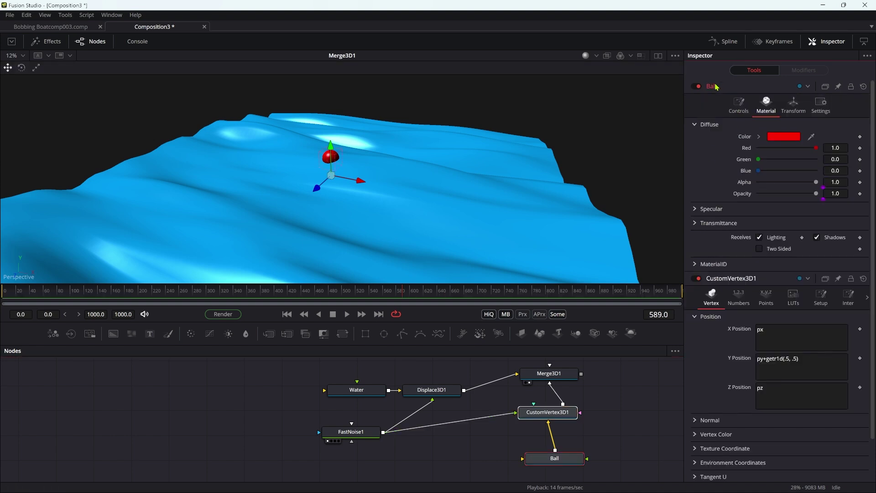
pyautogui.click(741, 295)
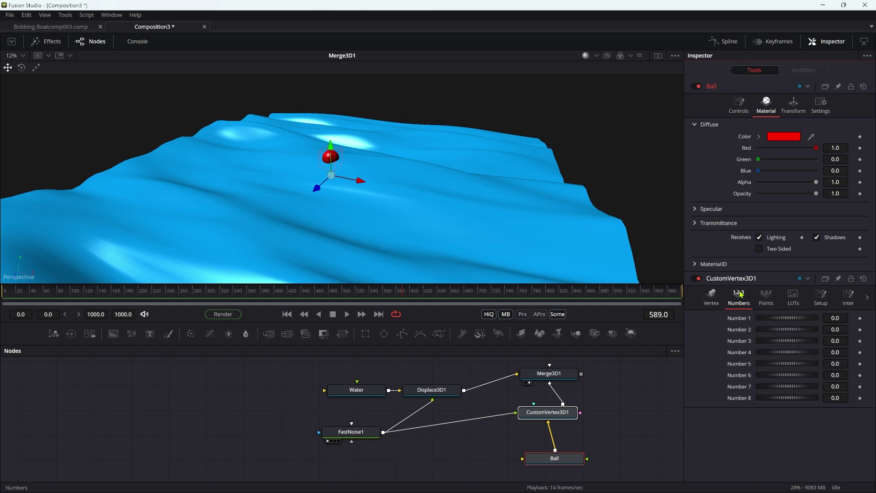
pyautogui.click(794, 101)
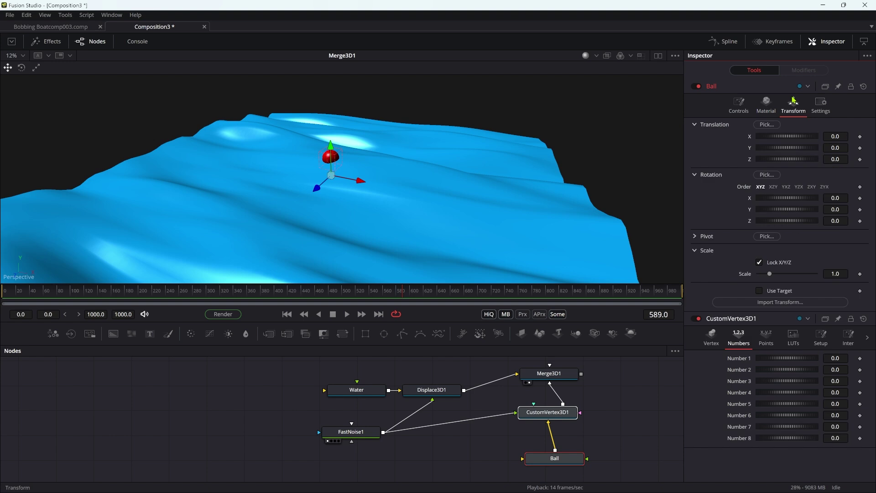
# Step: Add expressions to Number 1 and 2, linking them to Ball's Translation X and Z
pyautogui.rightClick(787, 361)
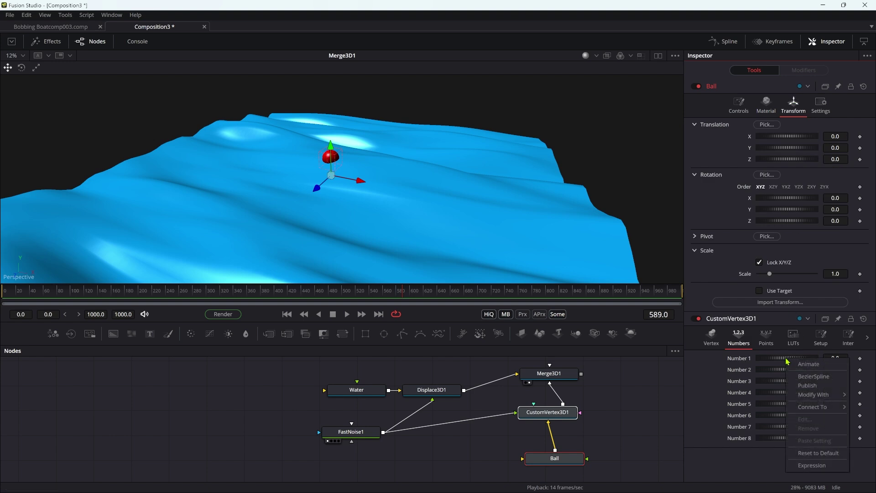
pyautogui.click(812, 469)
pyautogui.rightClick(779, 382)
pyautogui.click(794, 373)
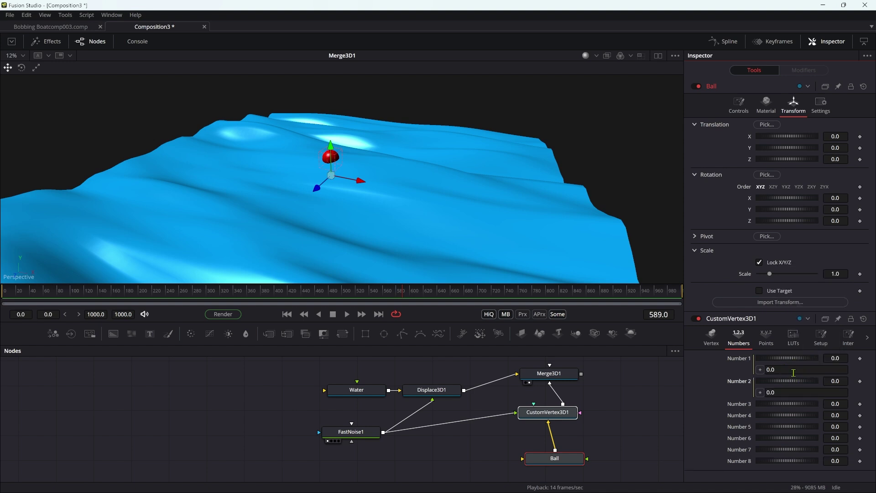
pyautogui.moveTo(760, 369); pyautogui.dragTo(786, 139)
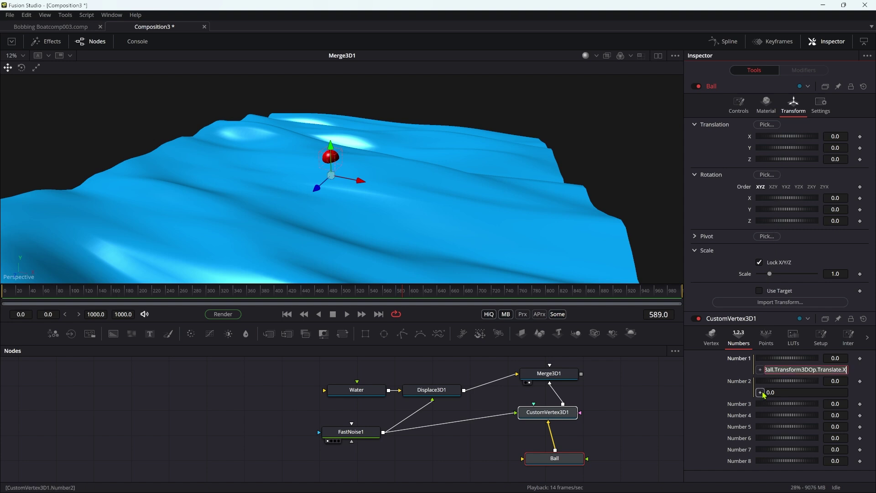
pyautogui.moveTo(760, 392); pyautogui.dragTo(791, 161)
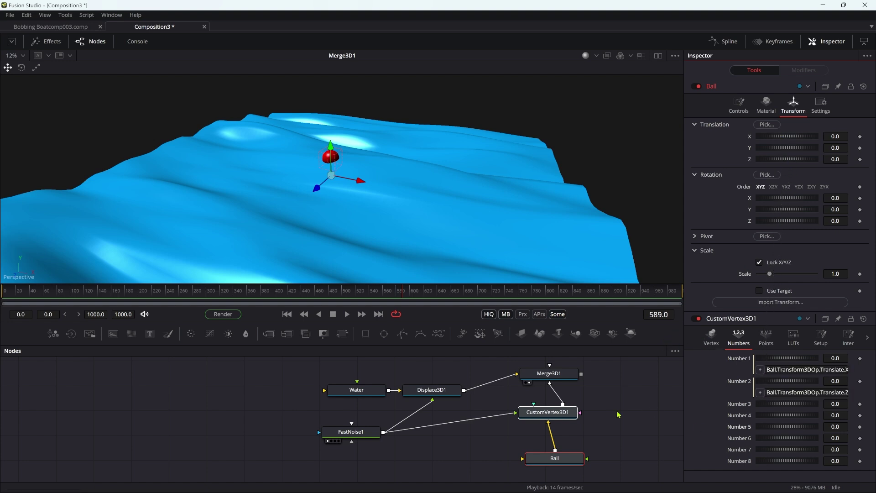
pyautogui.click(608, 427)
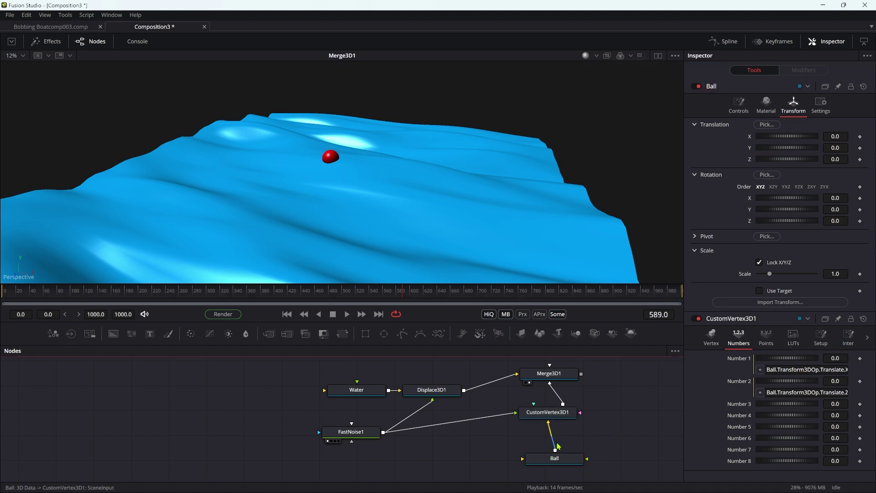
pyautogui.click(557, 416)
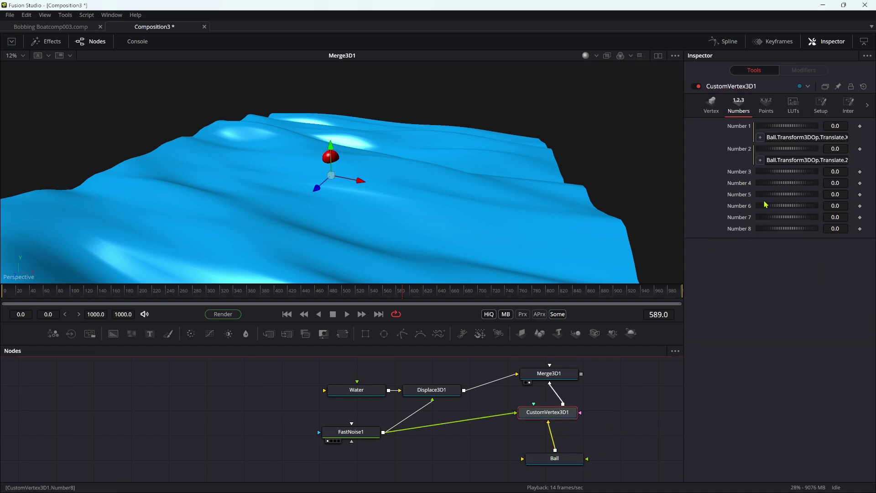
# Step: Append /25+.5 to the Number 1 expression so it reads Ball.Transform3DOp.Translate.X/25+.5
pyautogui.moveTo(684, 208); pyautogui.dragTo(568, 208)
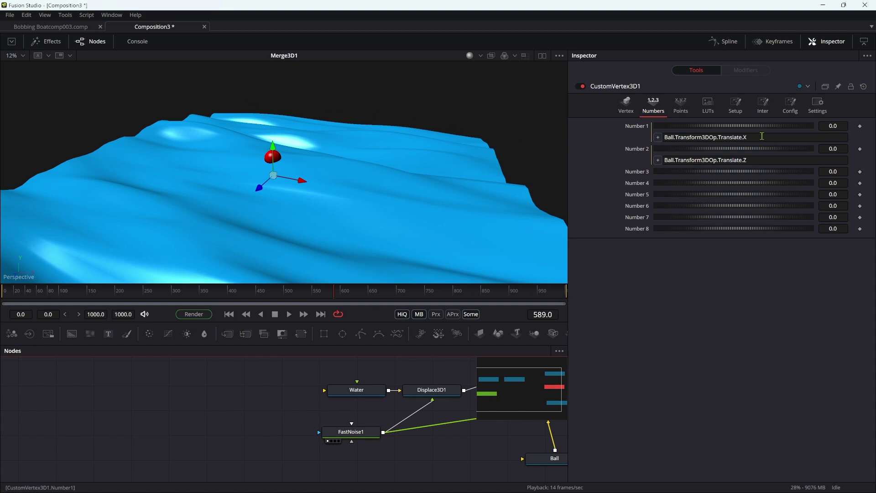
pyautogui.click(744, 137)
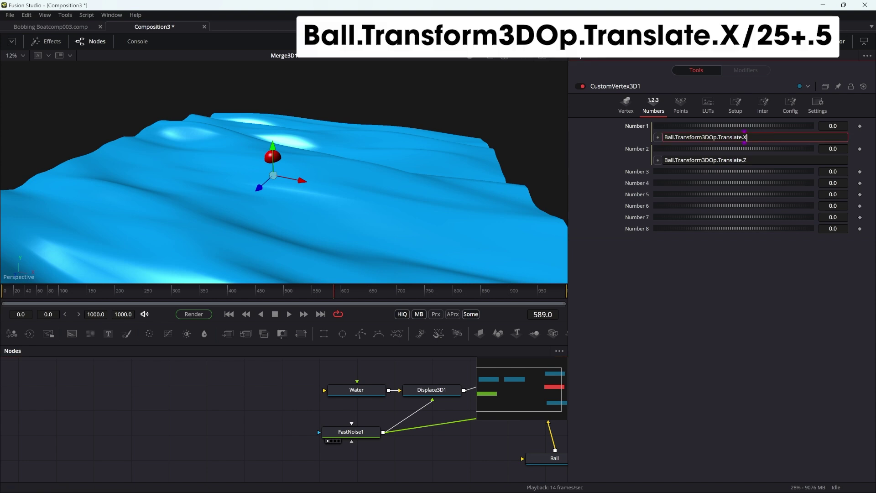
pyautogui.write('/25+.5')
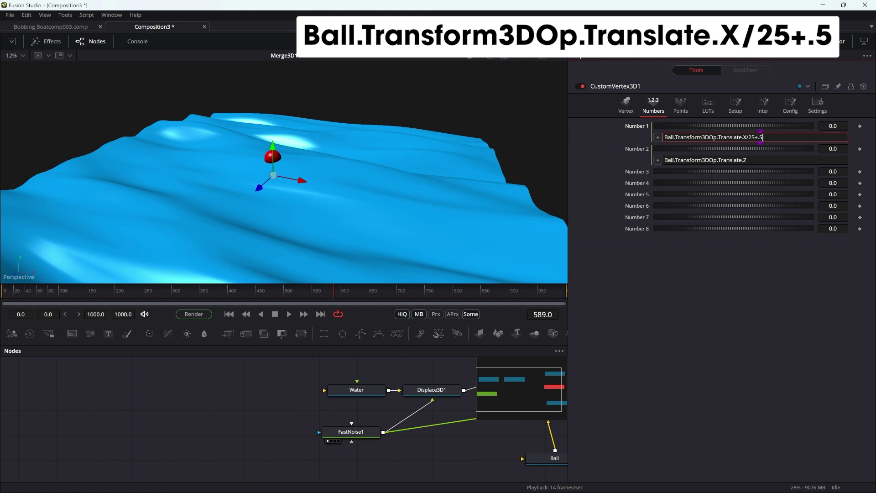
pyautogui.press('Tab')
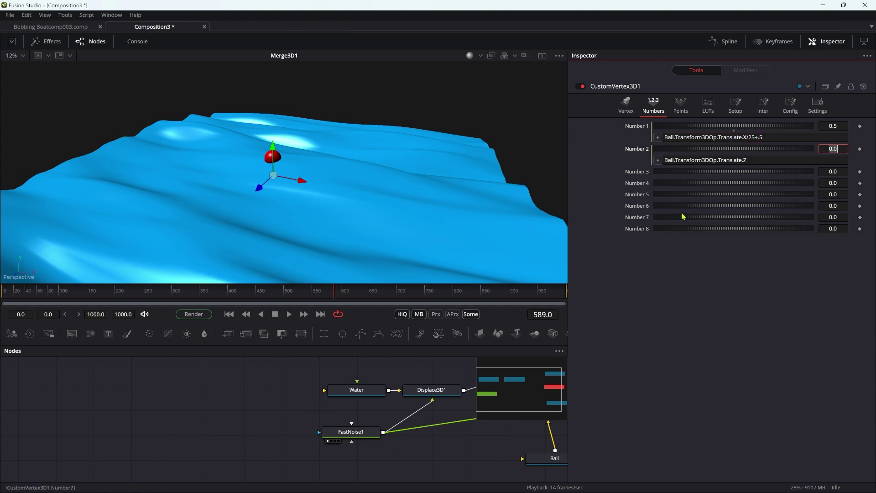
# Step: Change the Number 2 expression to 1-(Ball.Transform3DOp.Translate.Z/25+.5)
pyautogui.click(762, 160)
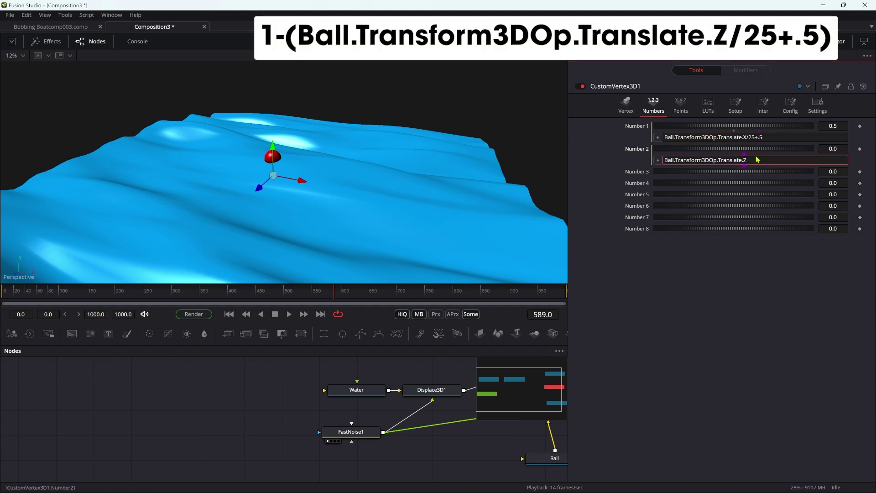
pyautogui.write('/25+.5')
pyautogui.press('Tab')
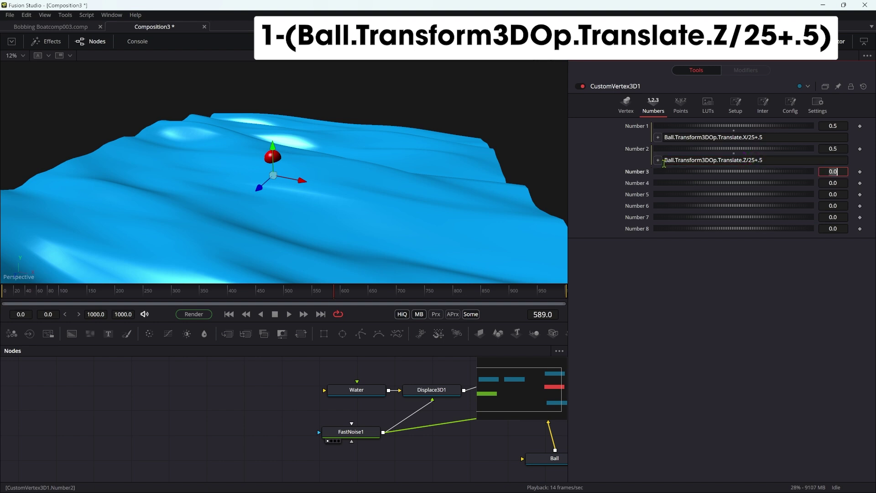
pyautogui.click(663, 160)
pyautogui.write('(')
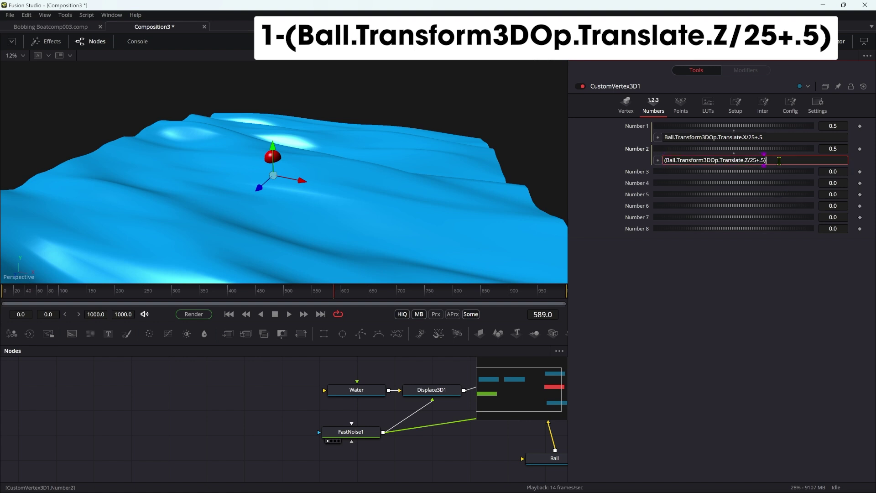
pyautogui.press('Home')
pyautogui.write('1-')
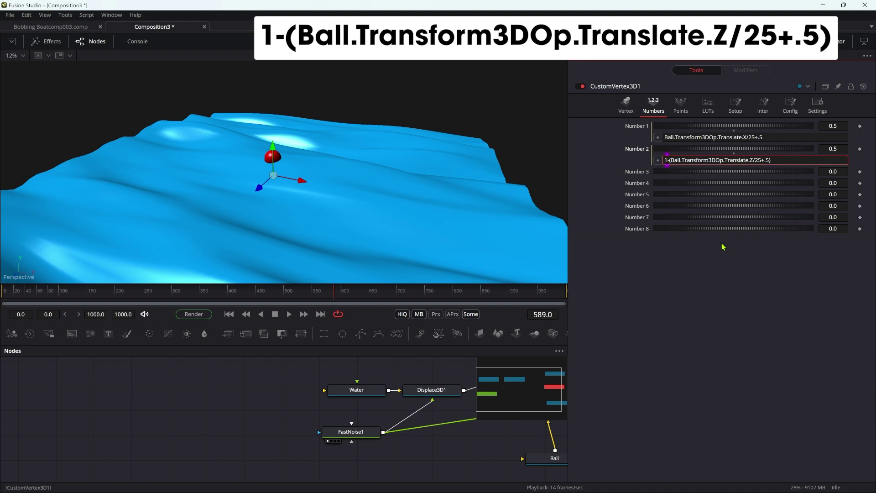
pyautogui.press('Tab')
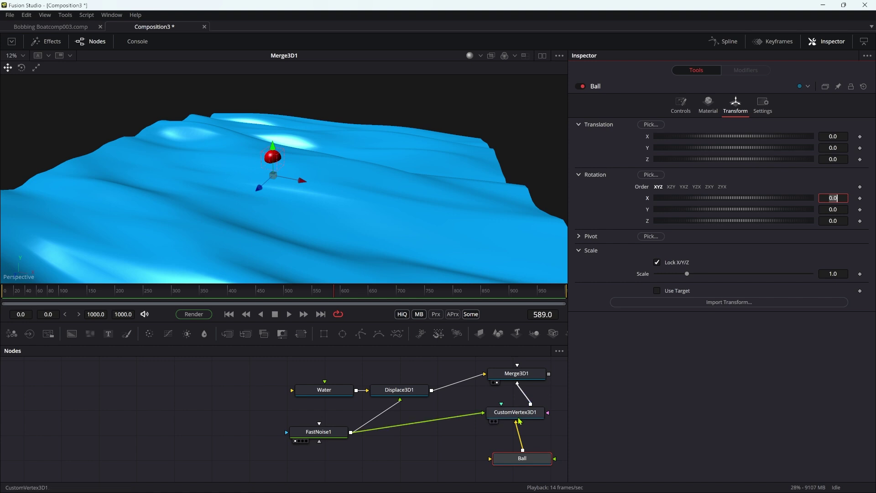
# Step: Set CustomVertex3D1's Y Position to py+getr1d(n1, n2), then nudge the Ball along X
pyautogui.click(520, 418)
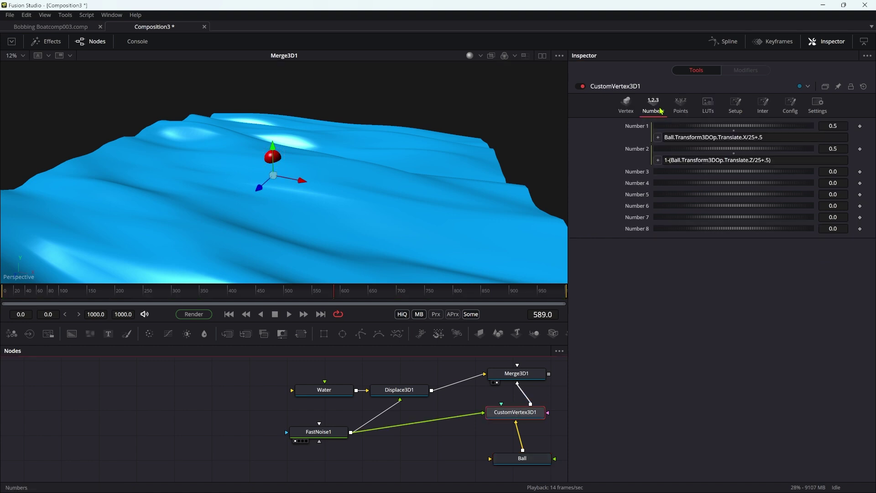
pyautogui.click(627, 104)
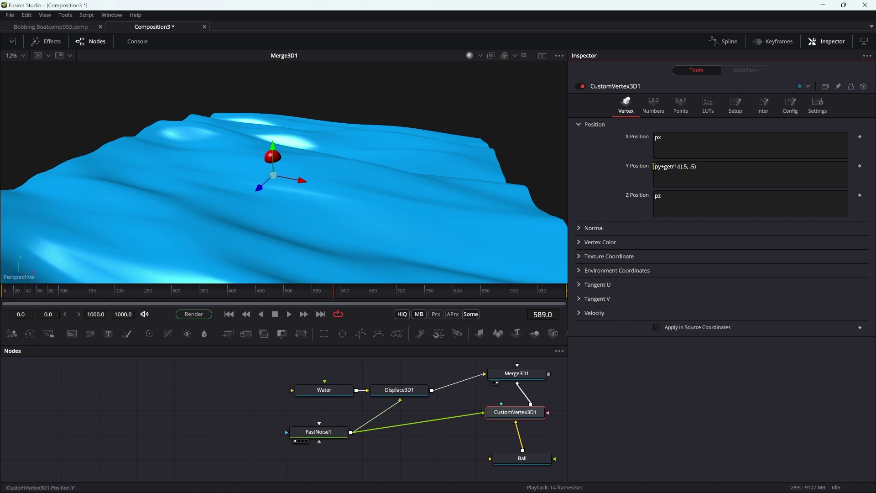
pyautogui.press('BackSpace')
pyautogui.press('BackSpace')
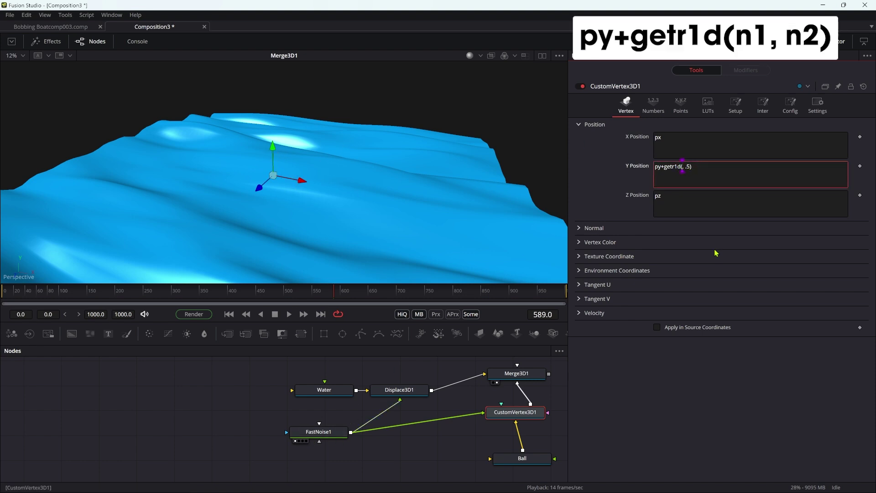
pyautogui.write('n1')
pyautogui.press('Right')
pyautogui.press('Right')
pyautogui.press('Delete')
pyautogui.press('Delete')
pyautogui.write('n2')
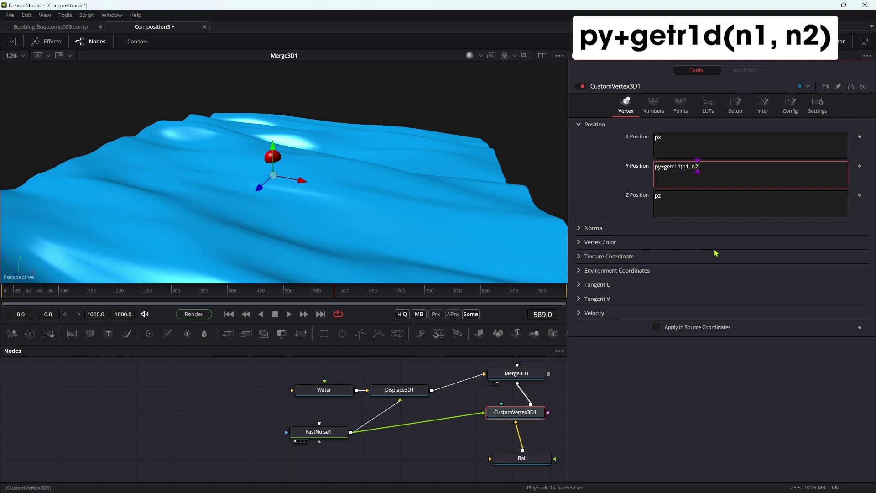
pyautogui.click(515, 460)
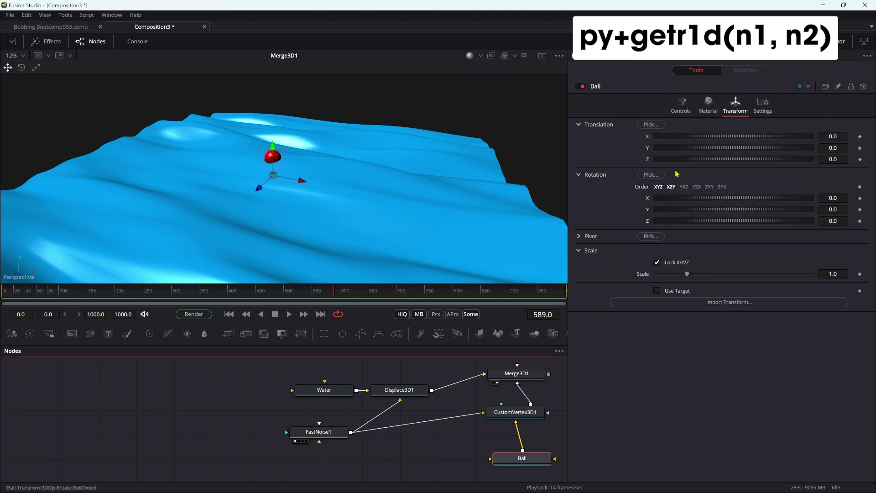
pyautogui.moveTo(691, 139); pyautogui.dragTo(671, 187)
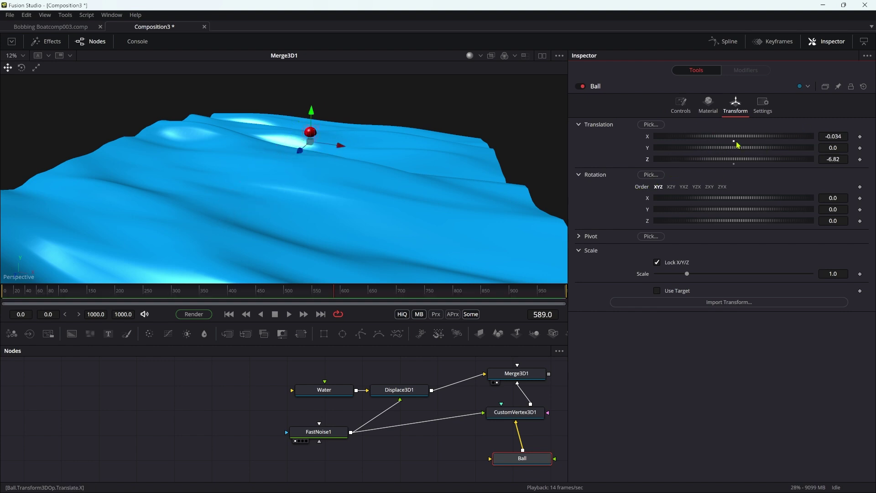
# Step: Give the Ball's Translation X the expression cos(time/48)*8
pyautogui.rightClick(731, 136)
pyautogui.click(756, 270)
pyautogui.click(738, 147)
pyautogui.write('-0.034')
pyautogui.write('cos(time/48)*8')
pyautogui.press('Return')
# Step: Give the Ball's Translation Z the expression sin(time/57)*7 and play the animation
pyautogui.rightClick(712, 173)
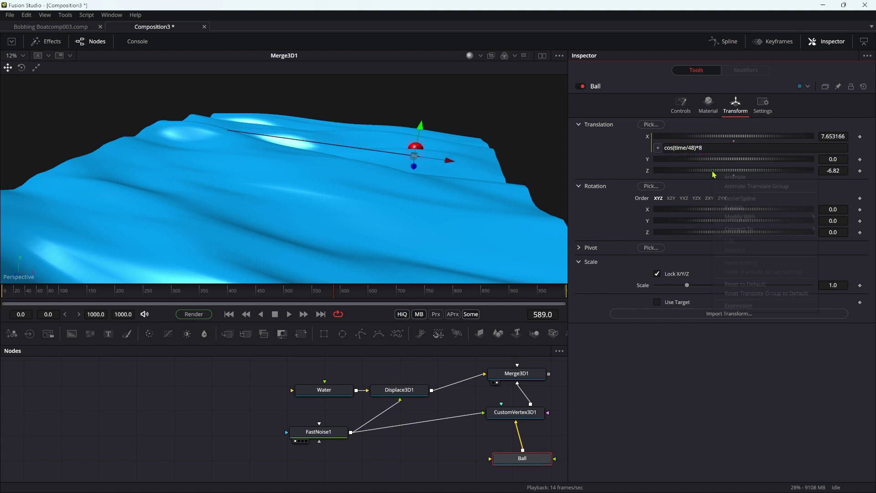
pyautogui.click(730, 308)
pyautogui.hotkey('ctrl', 'a')
pyautogui.write('sin(time/')
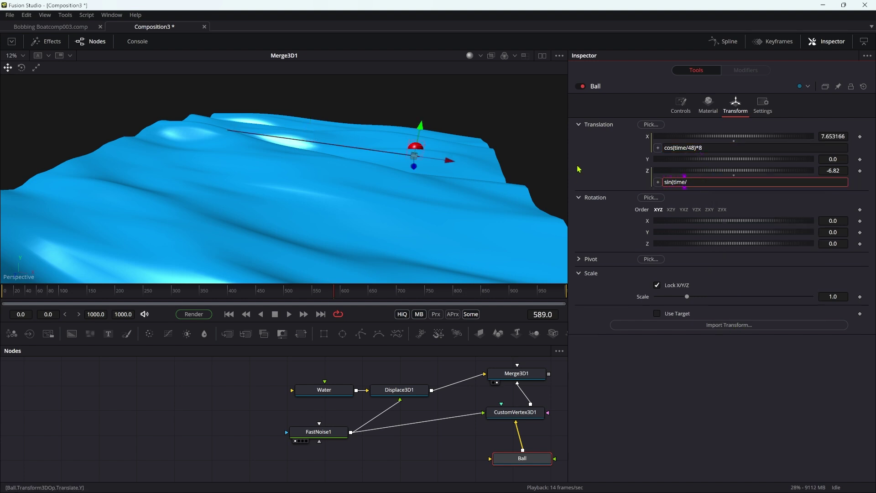
pyautogui.write('57)*7')
pyautogui.press('Tab')
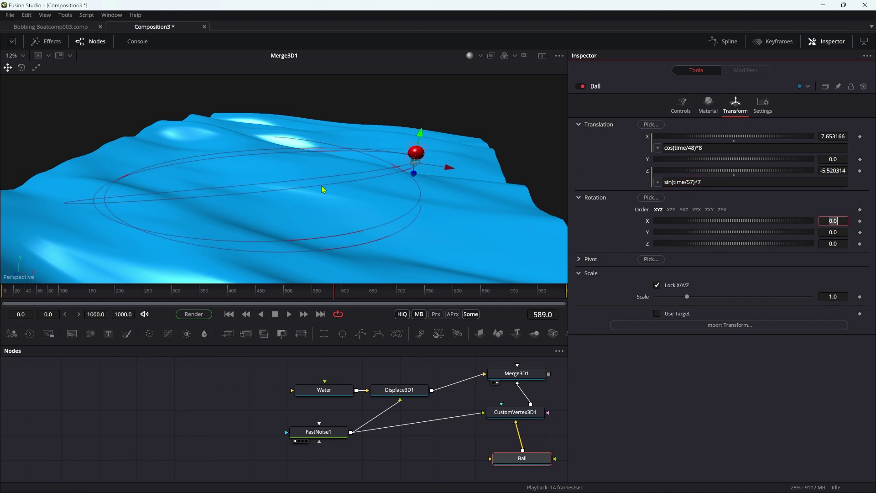
pyautogui.click(551, 393)
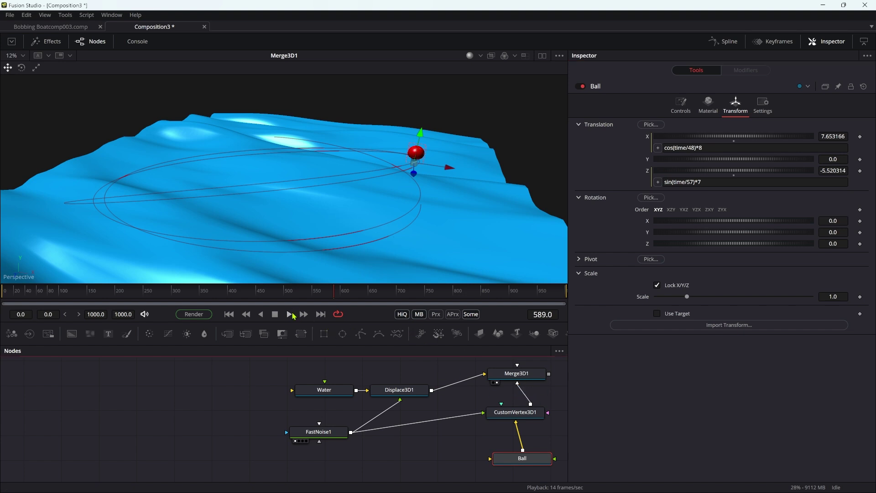
pyautogui.click(290, 315)
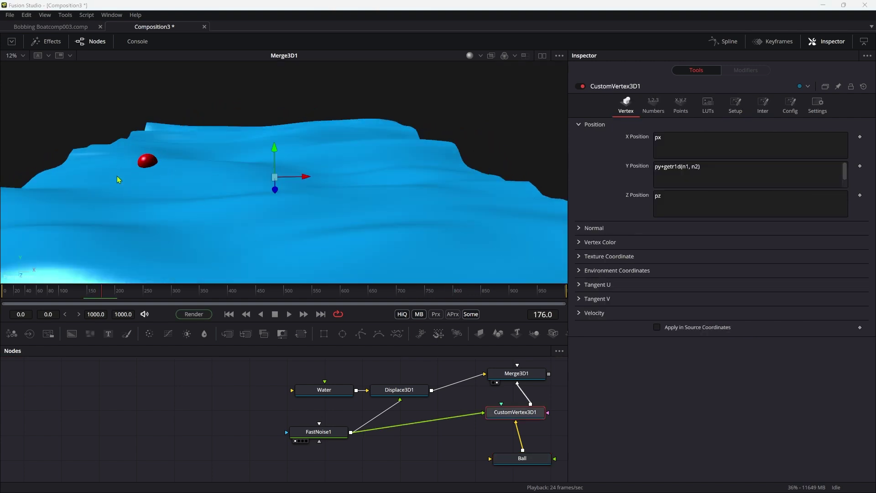
# Step: Append +.15 to CustomVertex3D1's Y Position, then check the ball at frames 188 and 178
pyautogui.click(520, 416)
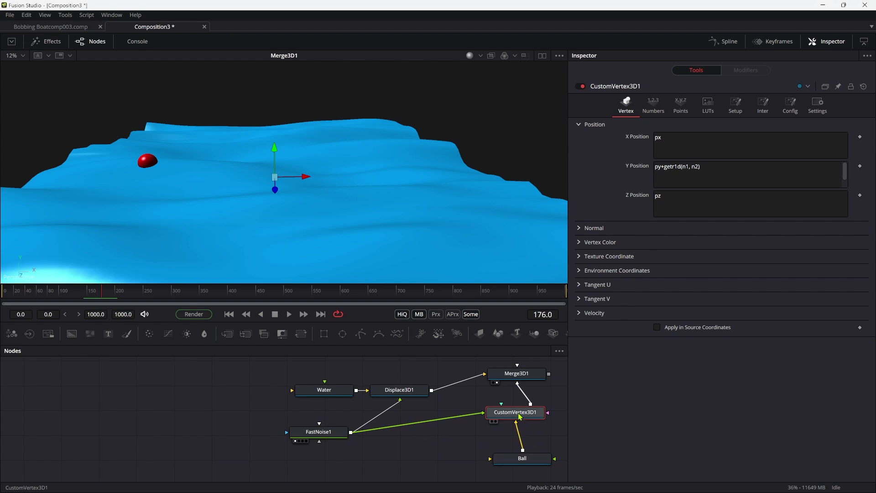
pyautogui.click(715, 168)
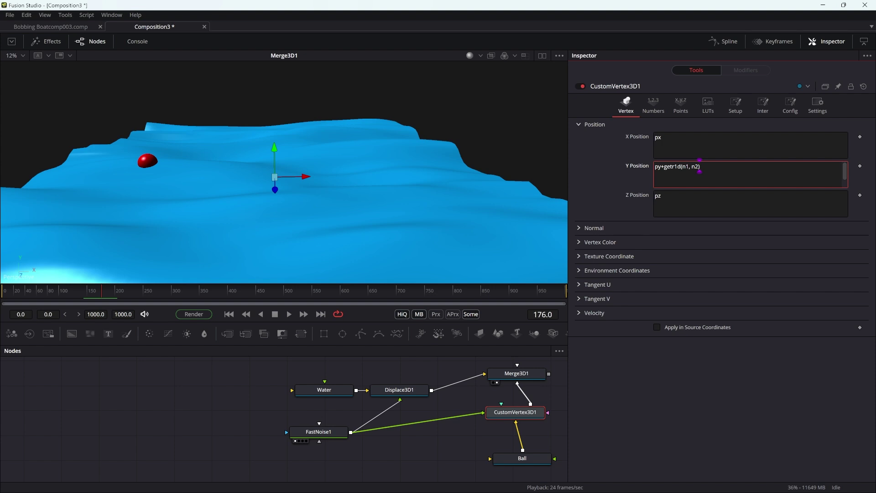
pyautogui.write('+.15')
pyautogui.click(110, 296)
pyautogui.moveTo(109, 298); pyautogui.dragTo(127, 301)
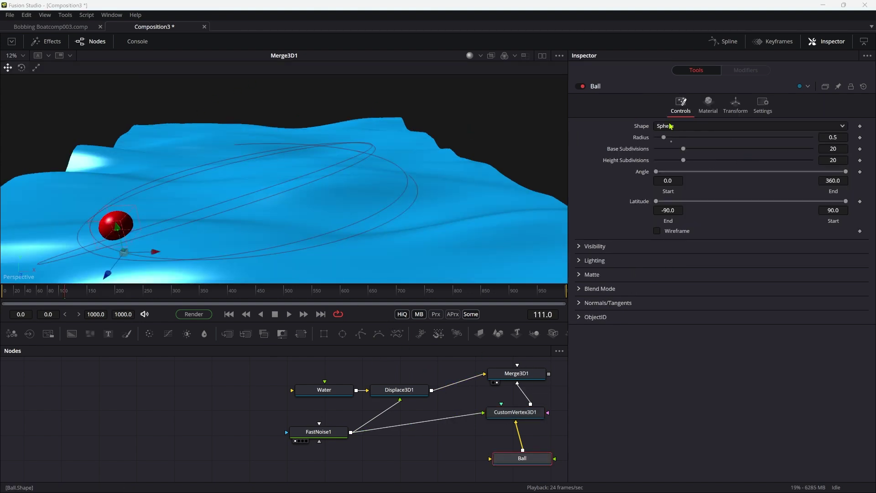
# Step: Set the Ball node's Shape to Cube
pyautogui.click(679, 129)
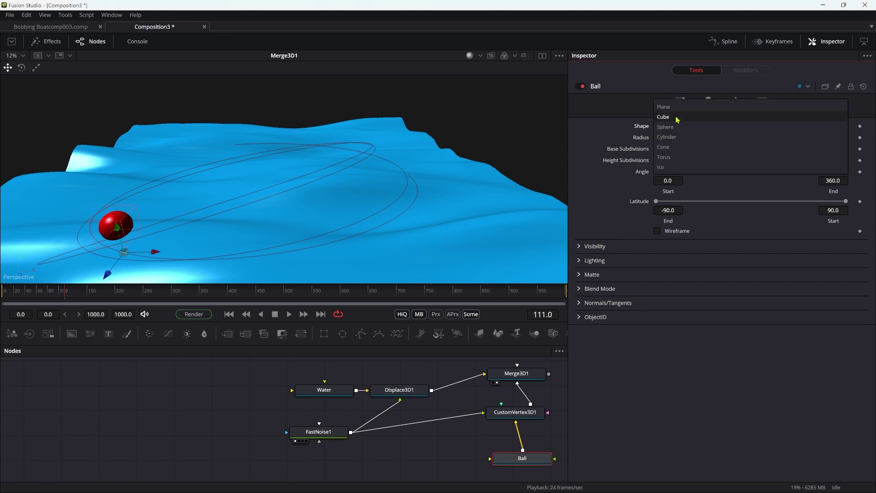
pyautogui.click(678, 118)
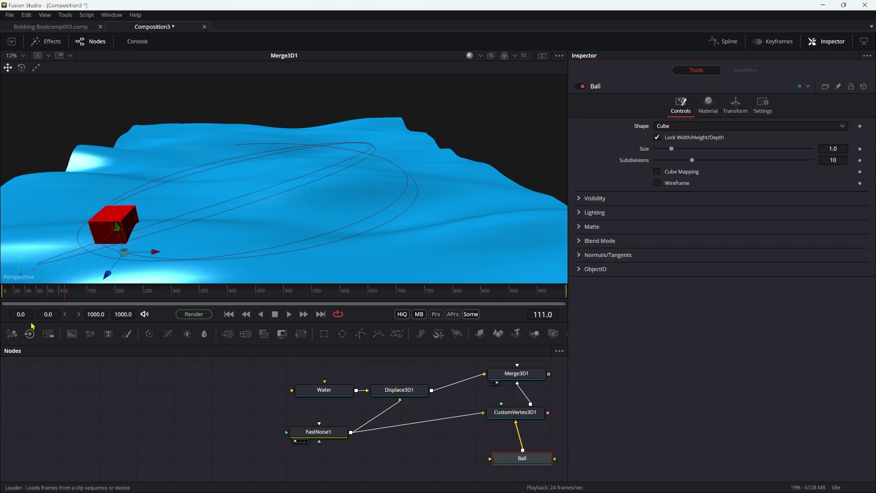